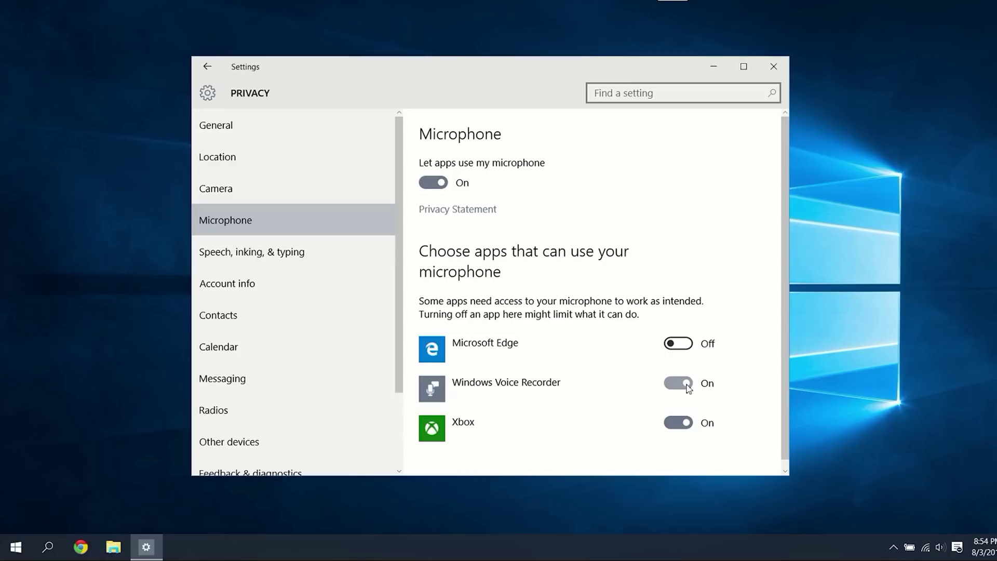
Turn off microphone access for the Xbox app
click(681, 423)
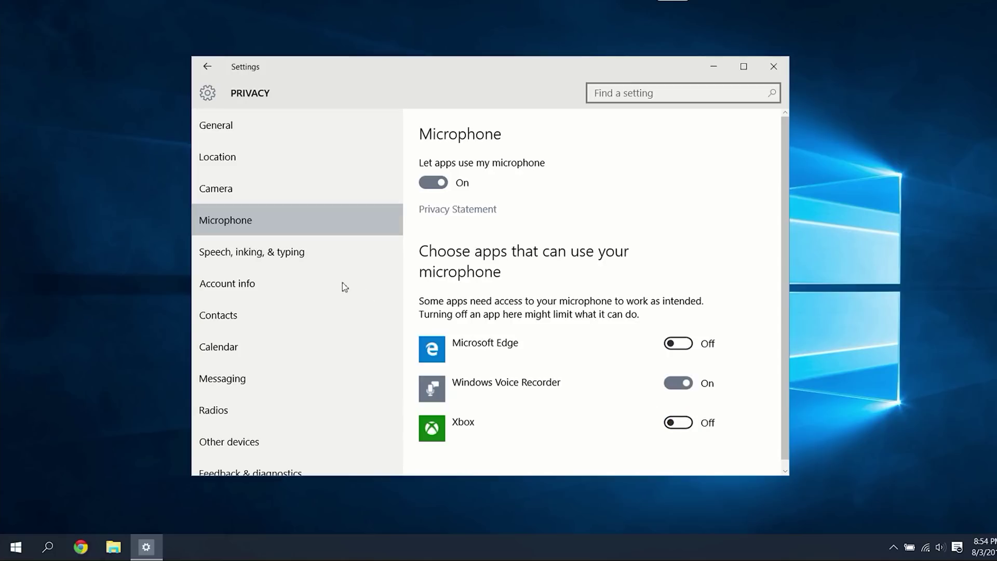
Review the privacy settings for speech, inking and typing, account info, contacts, calendar and messaging
click(266, 257)
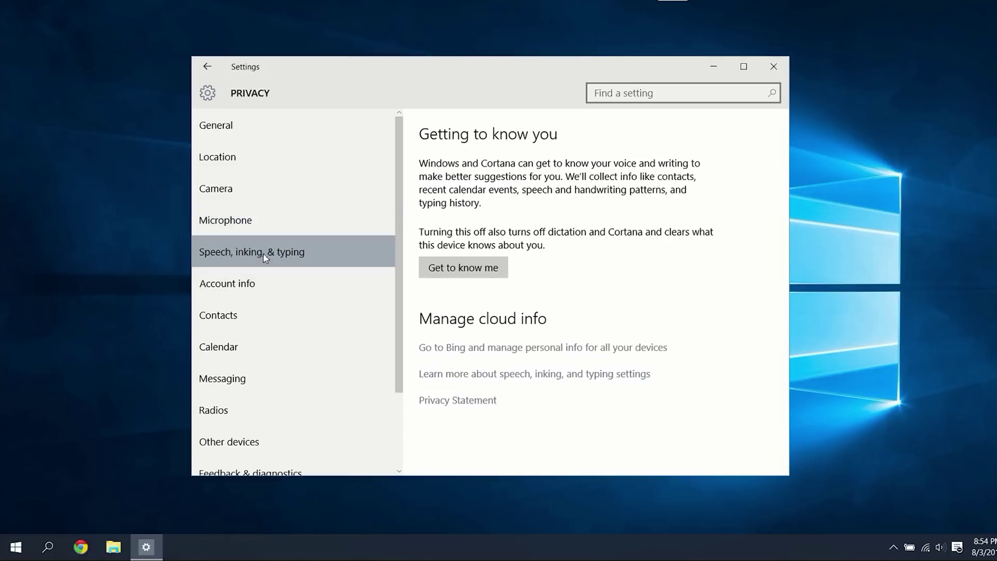
click(460, 274)
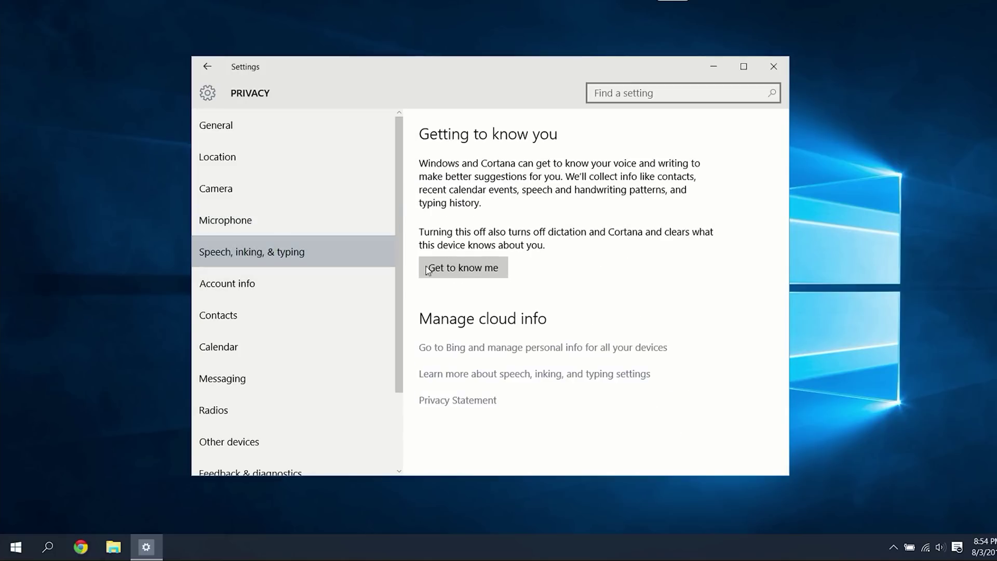
click(467, 275)
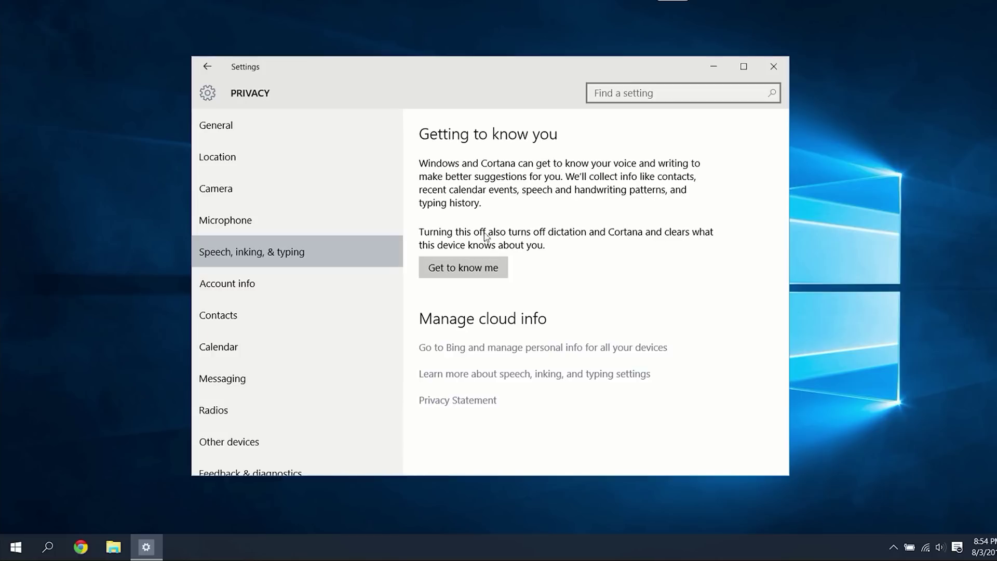
click(242, 288)
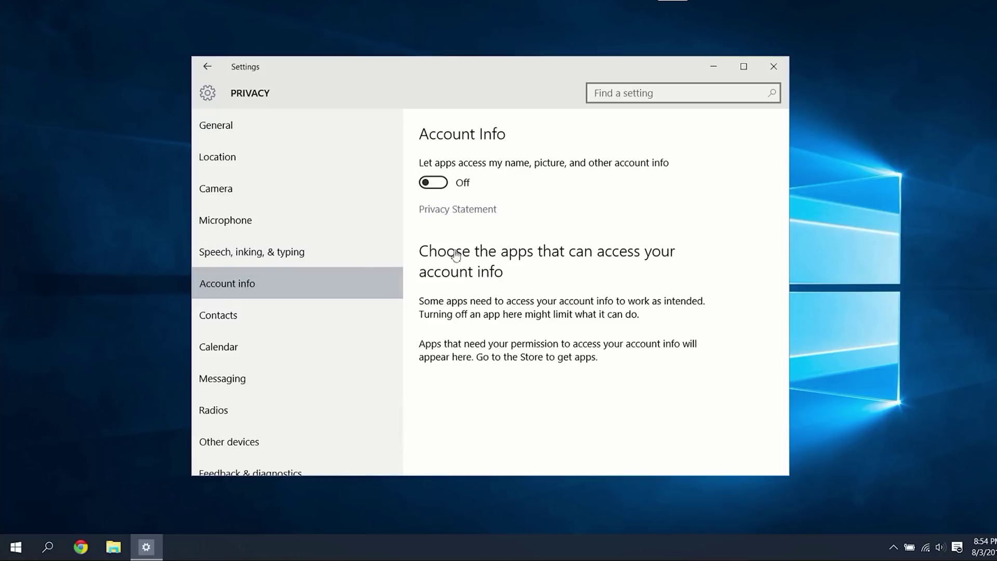
click(228, 316)
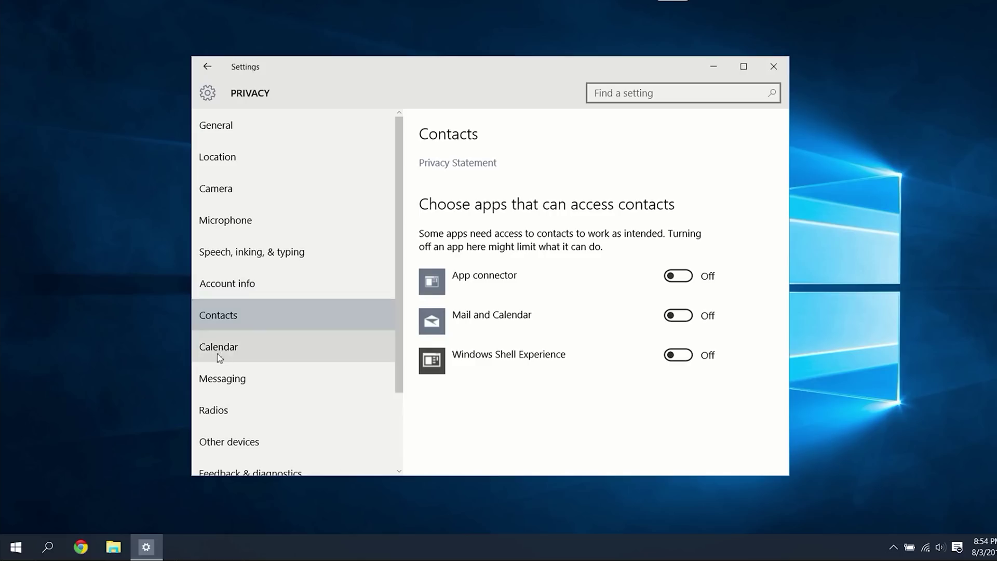
click(220, 357)
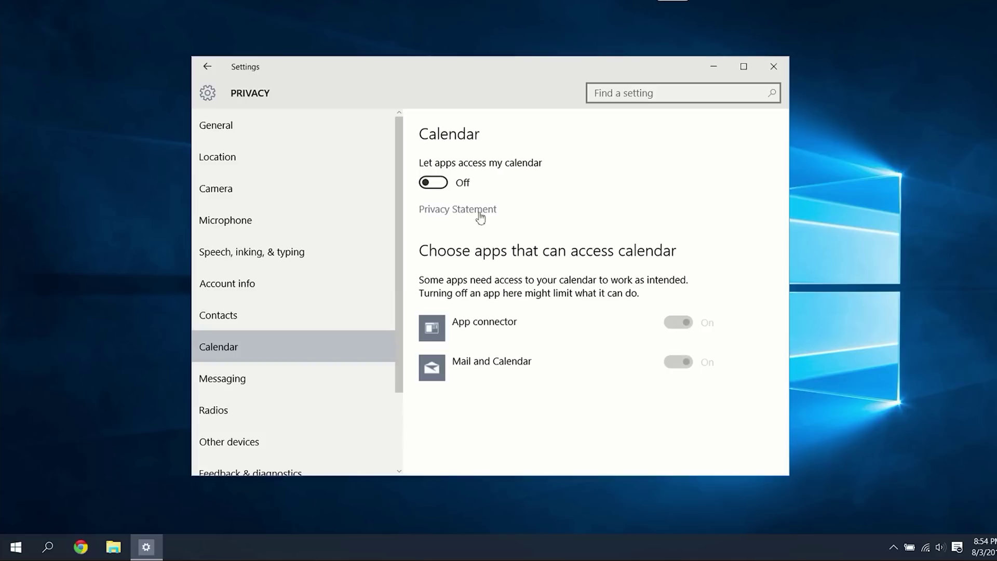
click(269, 384)
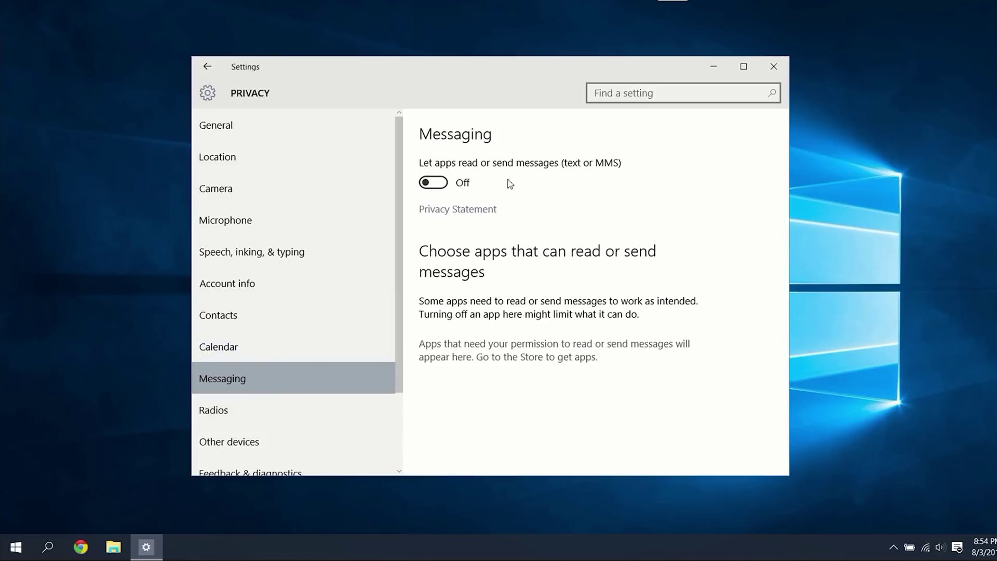
In the feedback and diagnostics settings, keep the feedback frequency at Never and the device data sent to Microsoft at Basic
scroll(260, 364, down, 2)
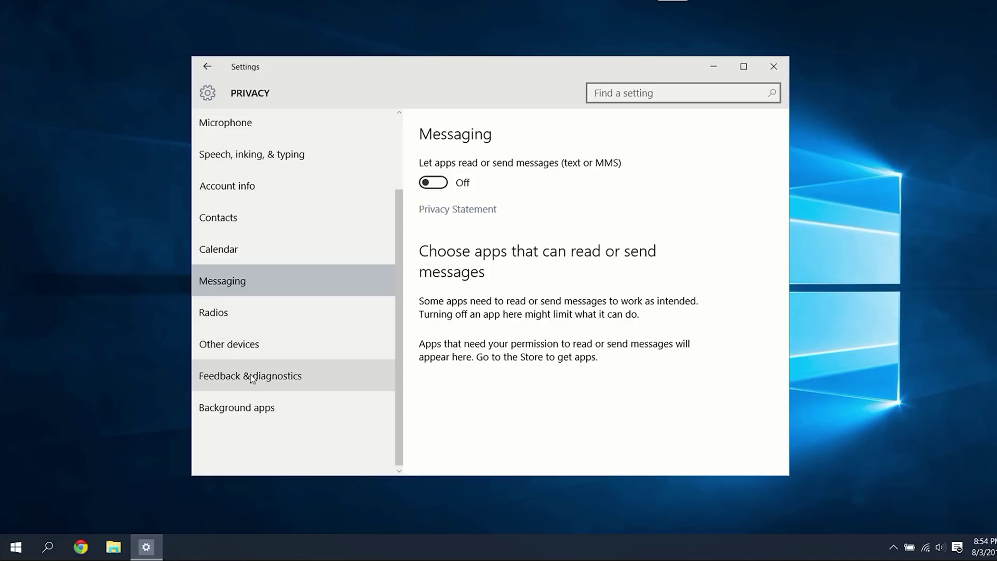
click(251, 378)
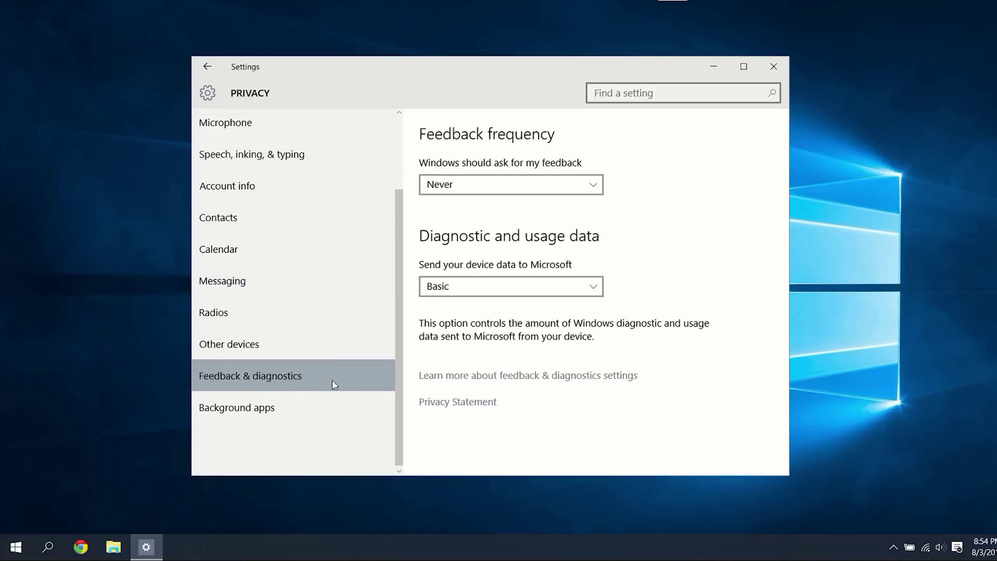
click(561, 183)
click(518, 287)
click(518, 287)
click(450, 292)
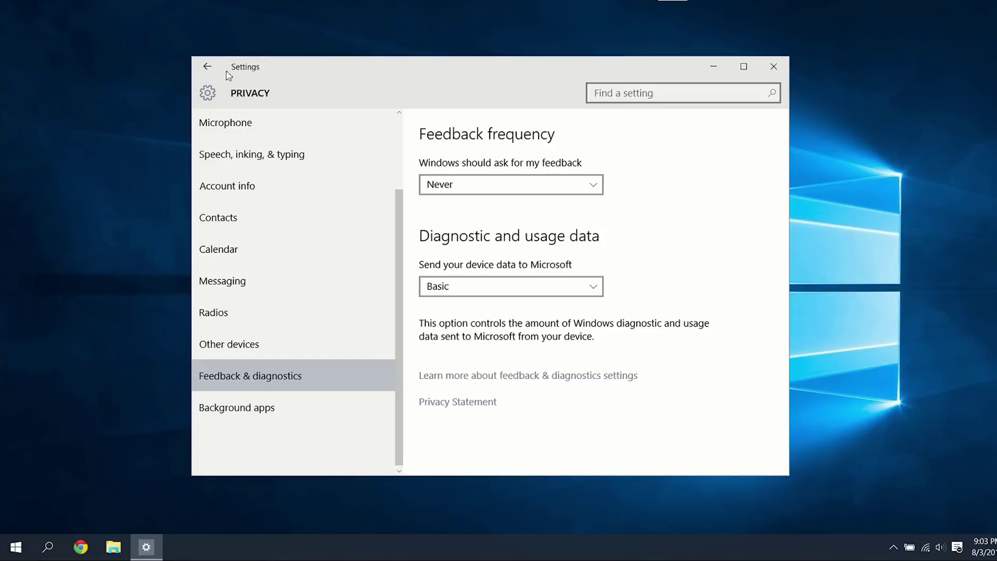
In the advanced Windows Update options, make sure delivery of updates from more than one place is turned off
click(207, 67)
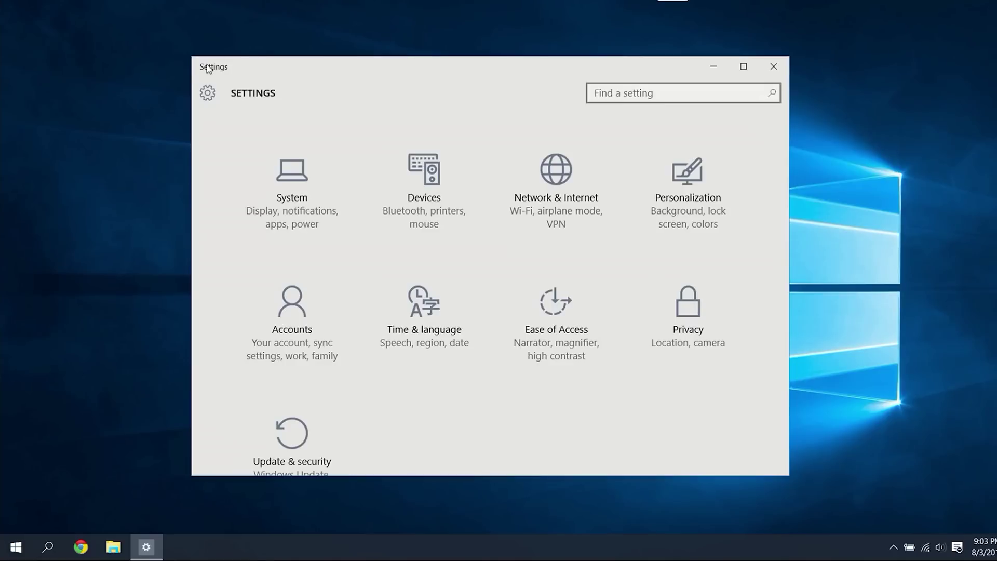
click(292, 440)
click(297, 443)
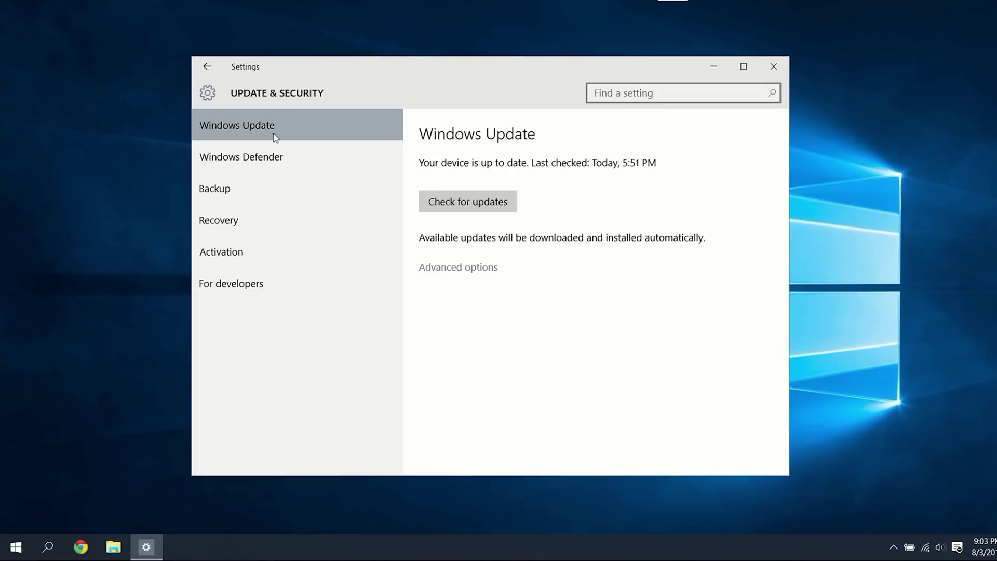
click(451, 270)
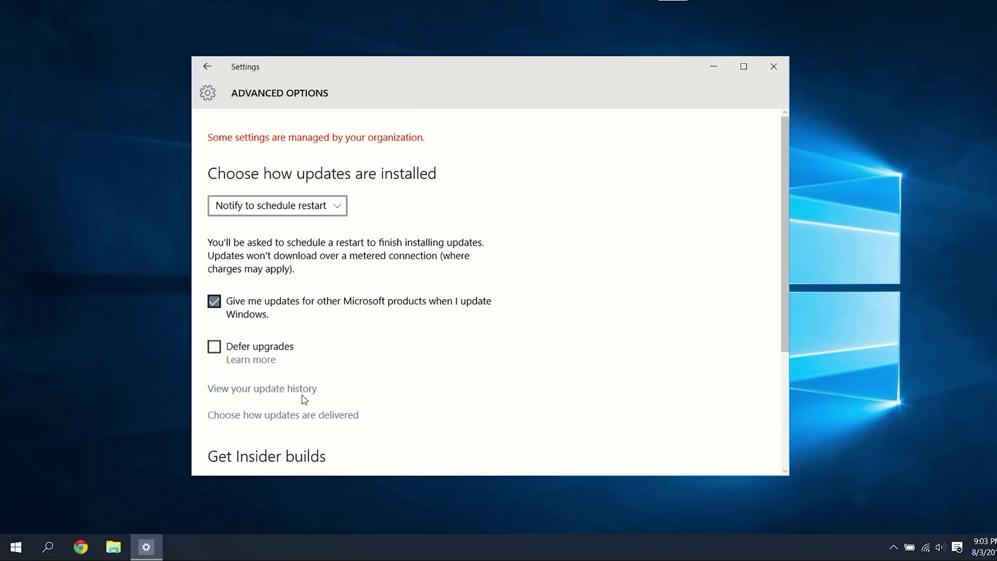
click(224, 416)
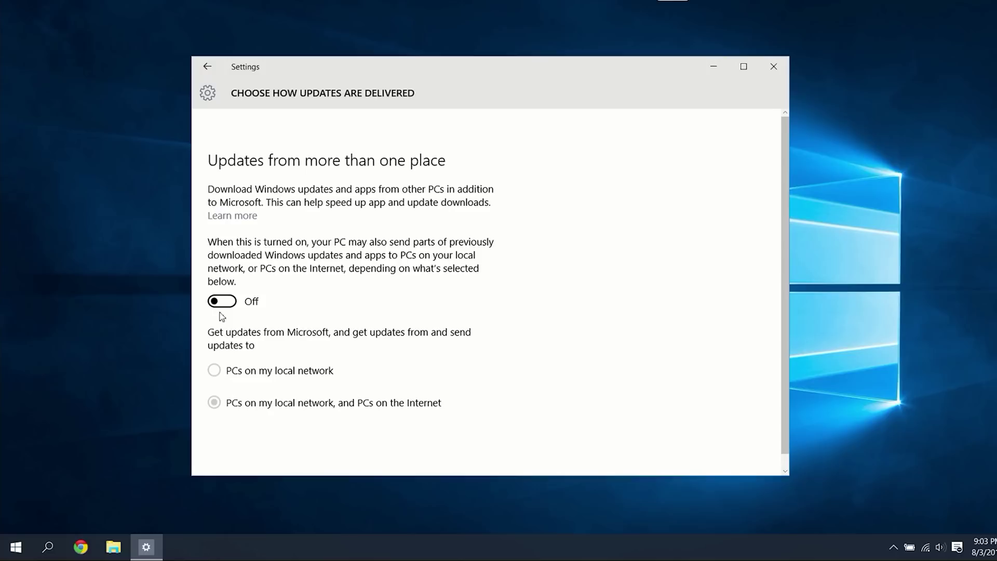
click(222, 304)
click(227, 307)
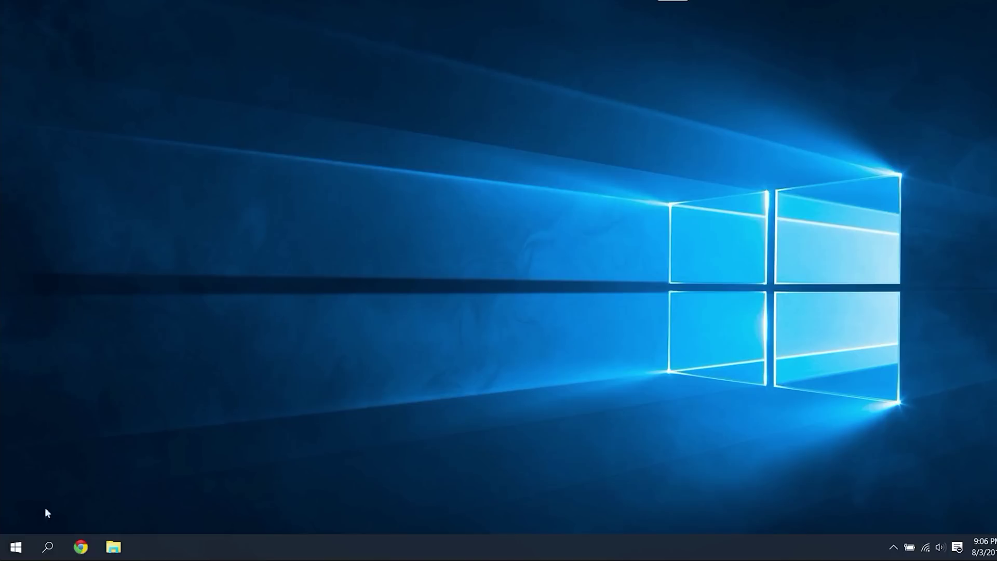
Check the Cortana suggestions and online web results options in the Windows search settings
click(48, 550)
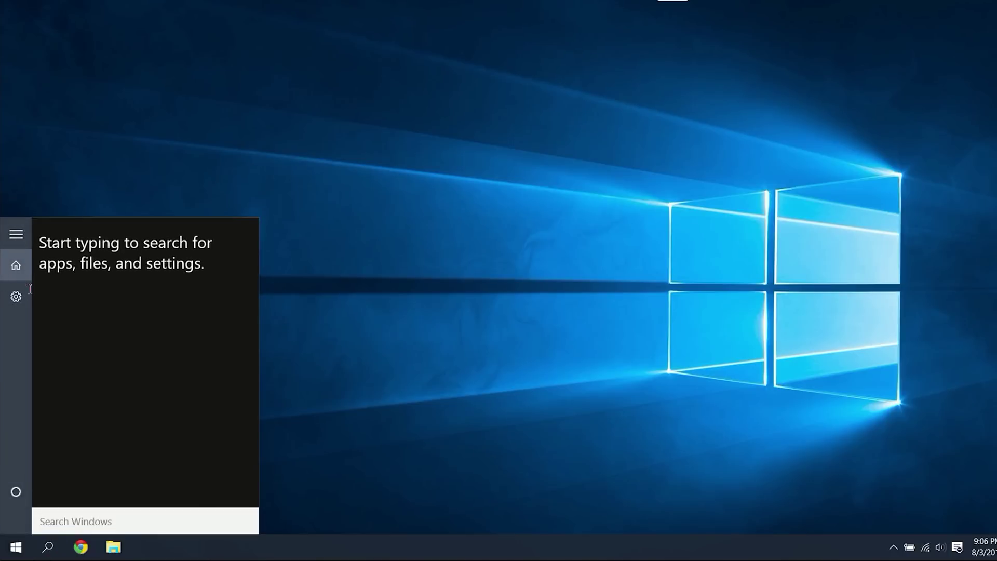
click(11, 300)
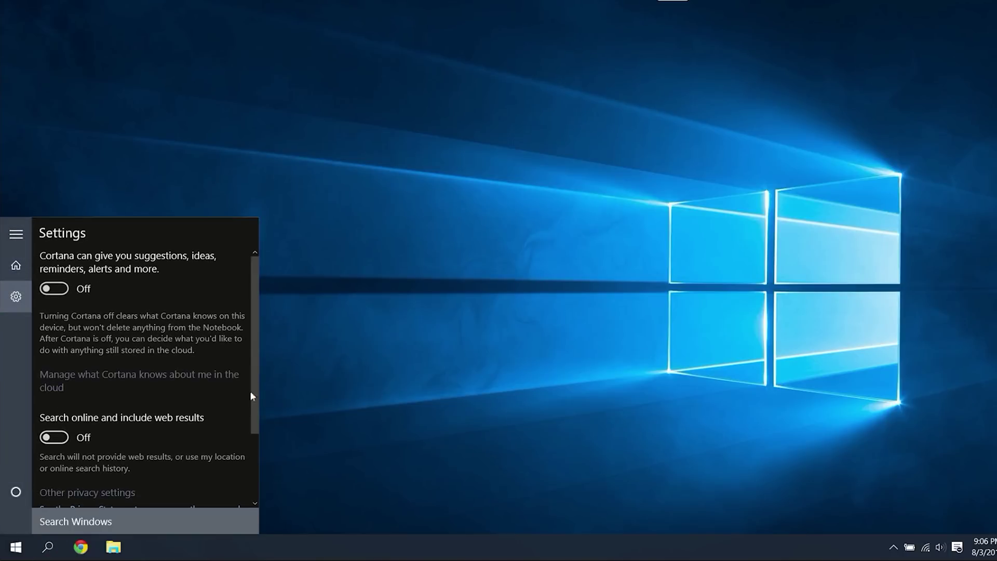
drag(258, 390, 258, 443)
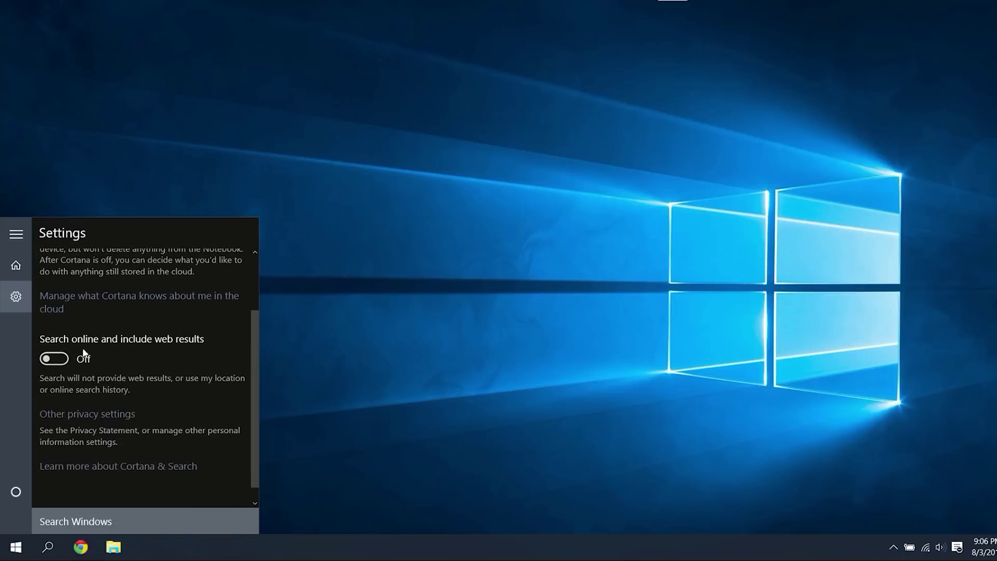
click(195, 547)
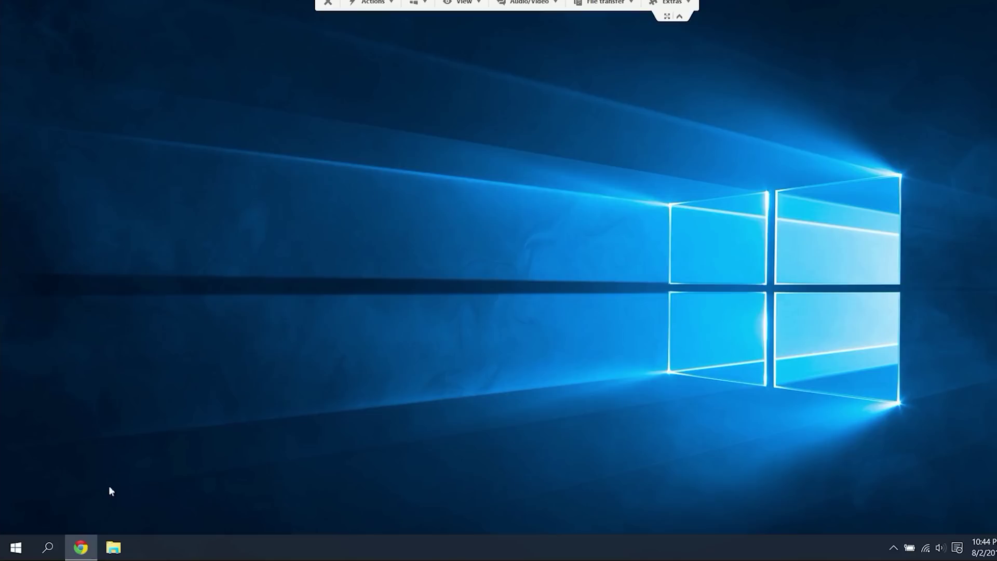
Search Windows for cmd and open Command Prompt as administrator
click(46, 544)
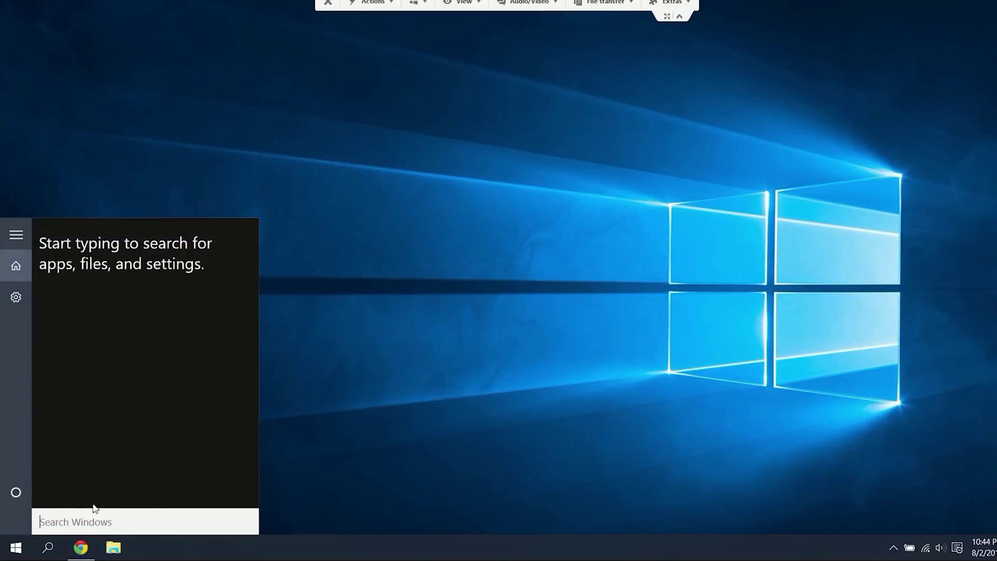
text(cmd)
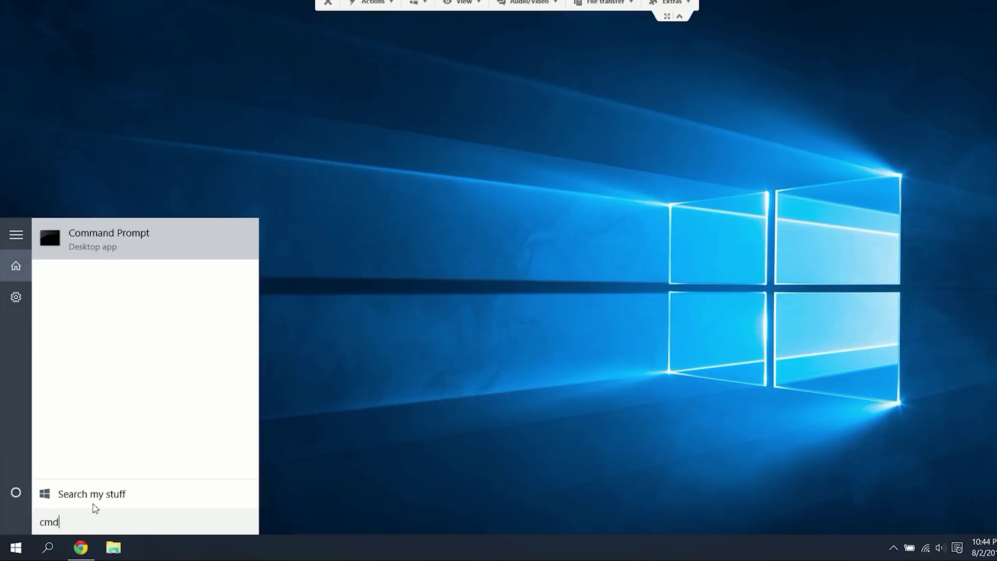
right_click(86, 244)
click(115, 261)
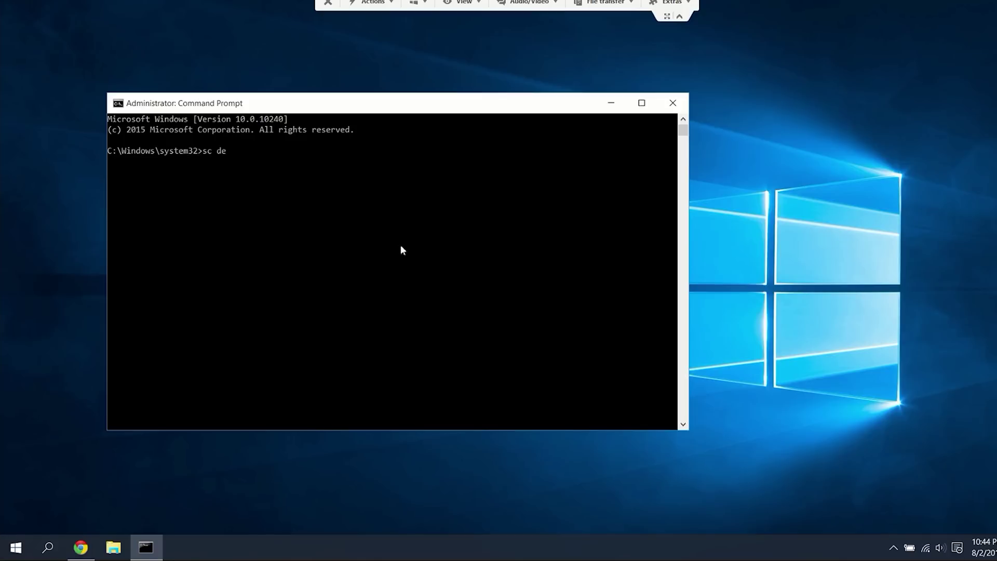
Delete the DiagTrack and dmwappushservice services with the sc delete command
text(sc delete DiagTrack)
key(Return)
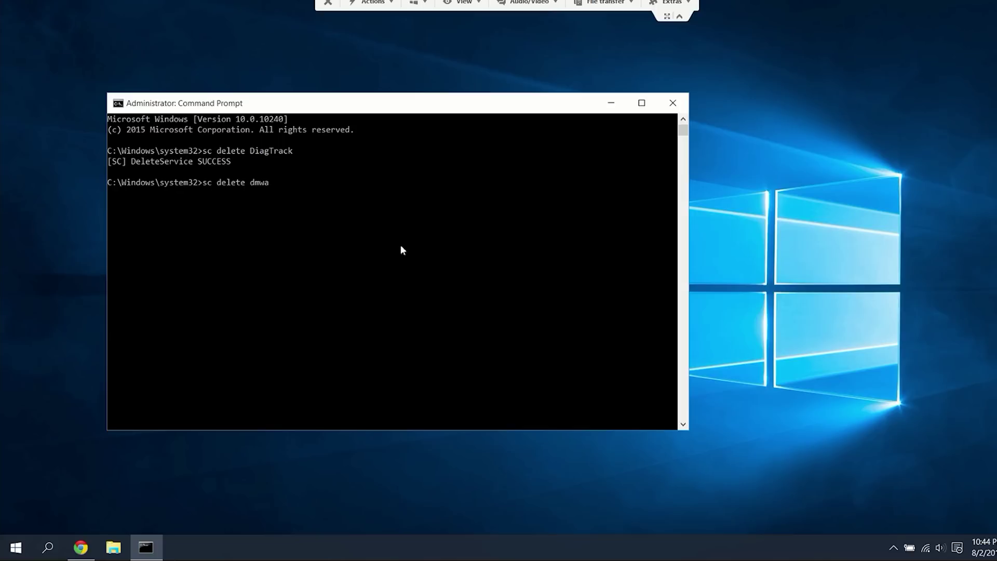
text(pushserviuc)
key(BackSpace)
key(BackSpace)
text(ce)
key(Return)
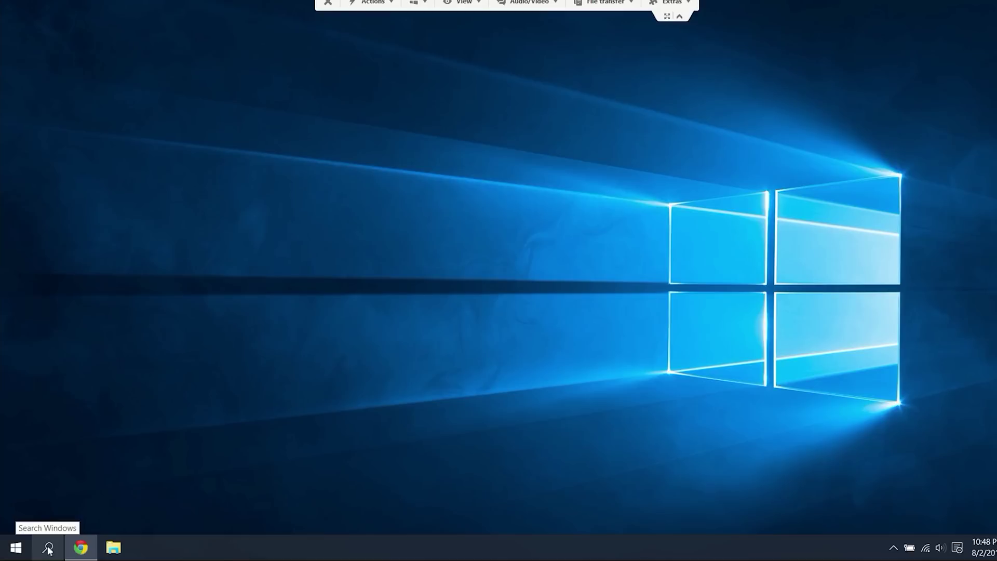
Search Windows for gpedit.msc and open the Local Group Policy Editor
click(48, 548)
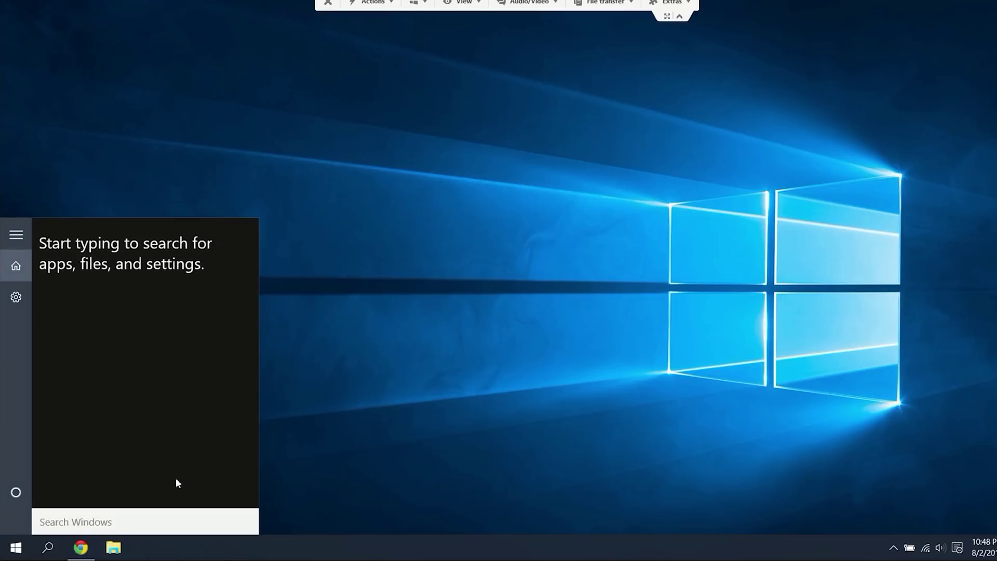
text(gpedi)
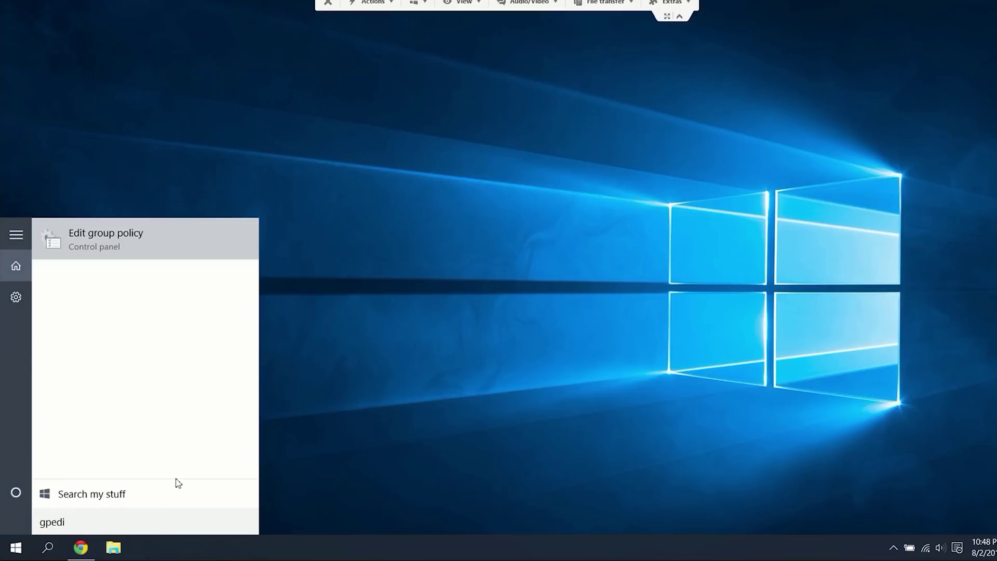
text(t.msc)
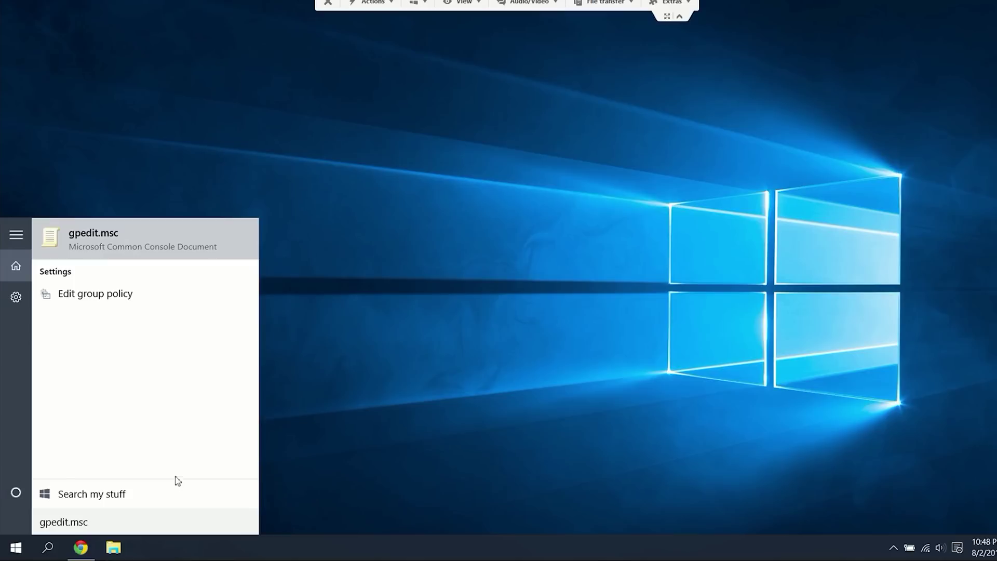
right_click(57, 243)
click(102, 258)
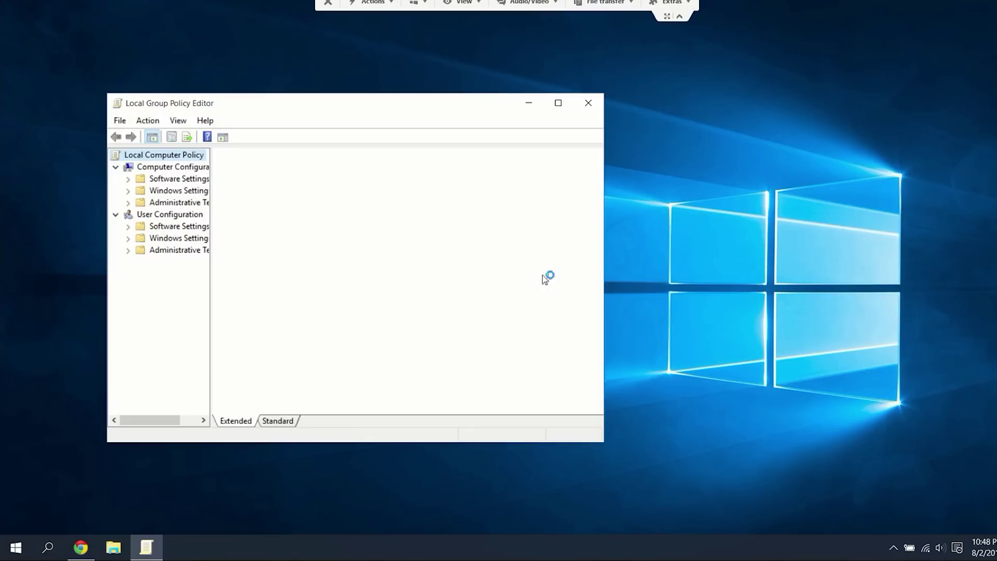
Open the Data Collection and Preview Builds policies in the Windows Components of the Computer Configuration's Administrative Templates
click(196, 168)
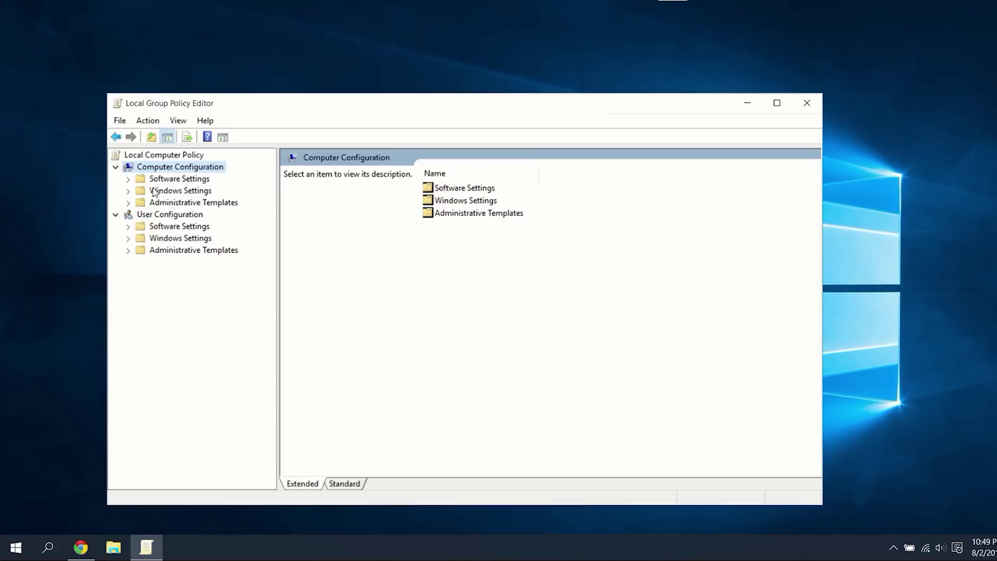
click(128, 203)
click(141, 286)
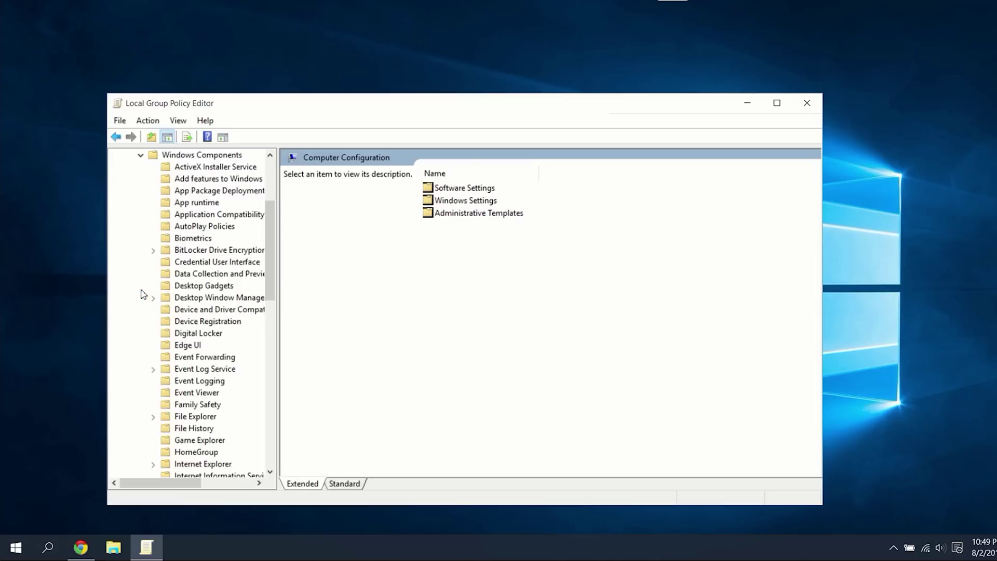
scroll(143, 294, down, 1)
click(236, 239)
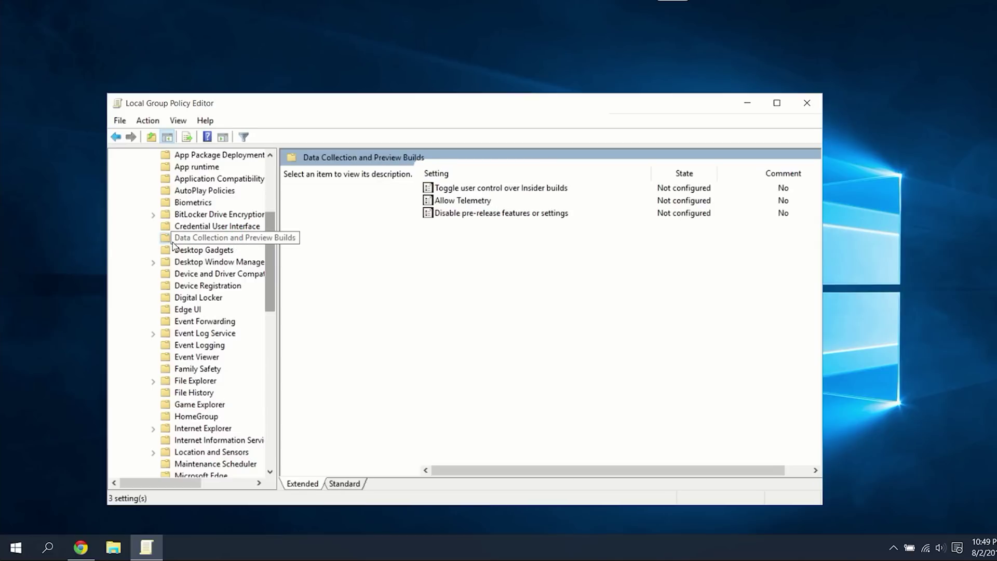
Set the Allow Telemetry policy to Disabled and apply the change
double_click(466, 202)
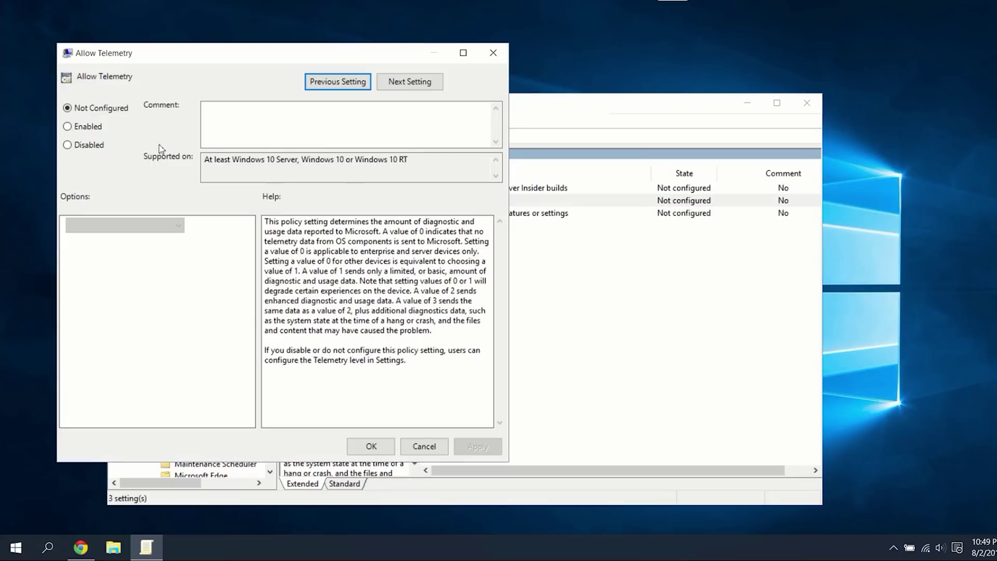
click(68, 144)
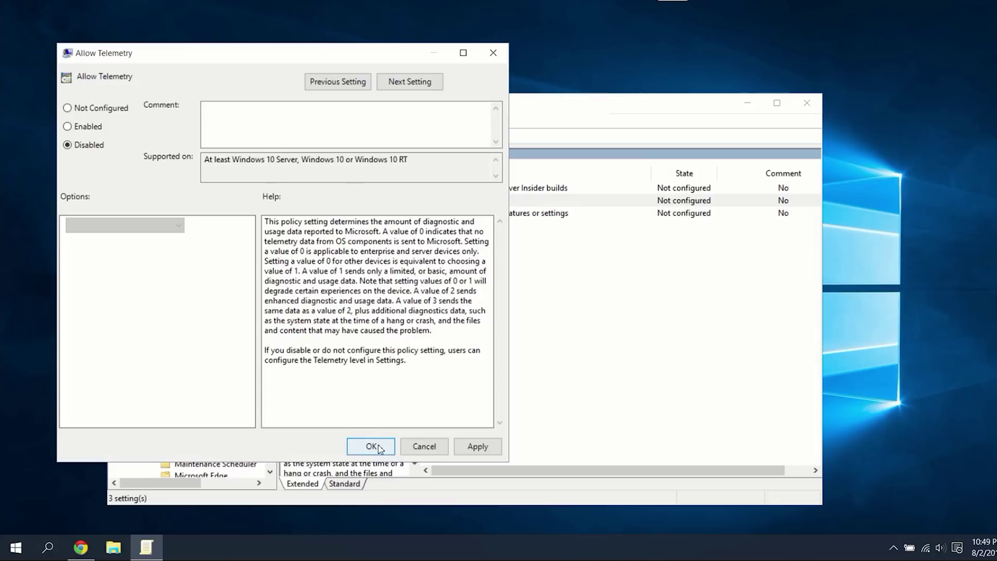
click(461, 445)
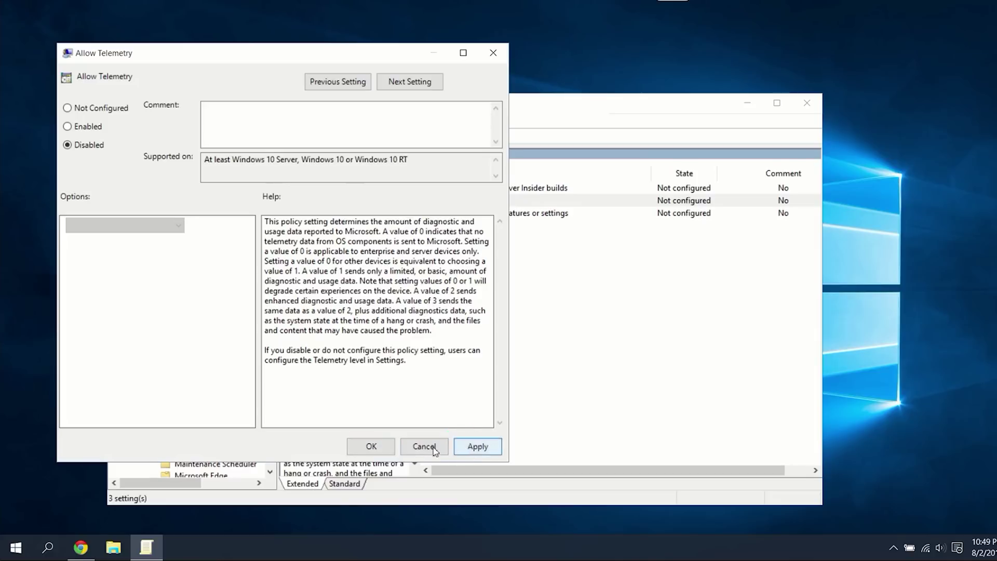
Confirm the Allow Telemetry policy and enable the OneDrive policy "Prevent the usage of OneDrive for file storage"
click(378, 448)
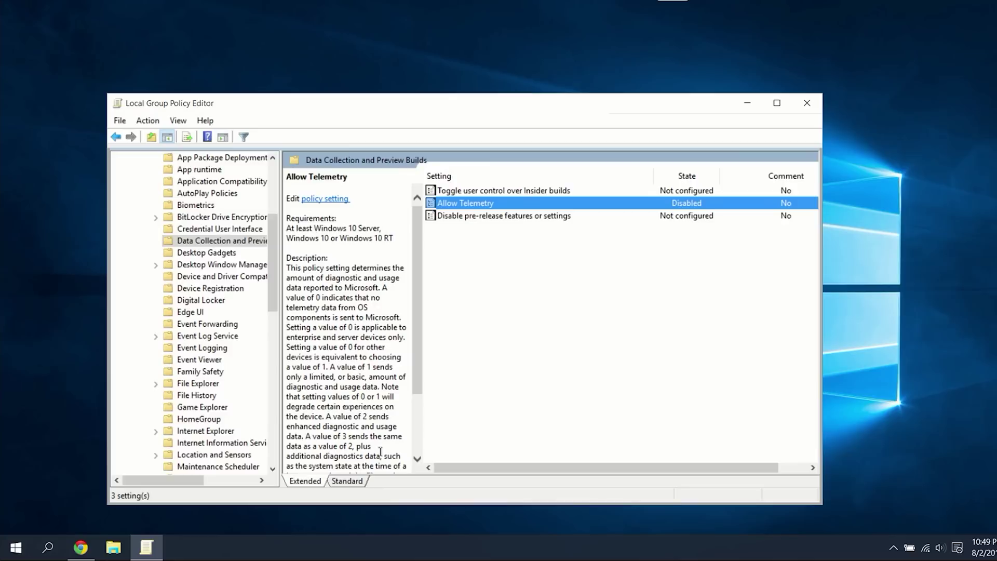
scroll(197, 358, down, 4)
click(197, 359)
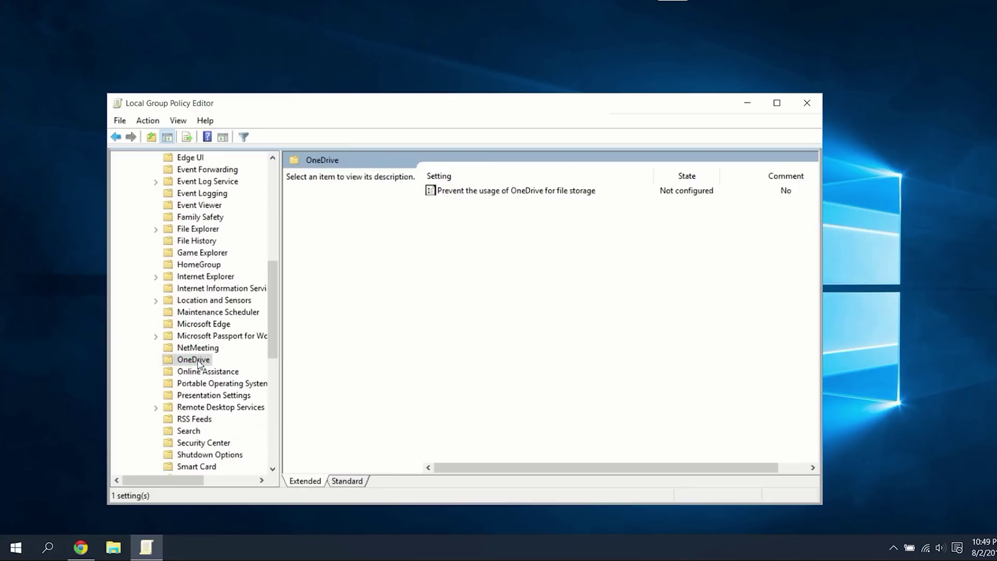
double_click(474, 195)
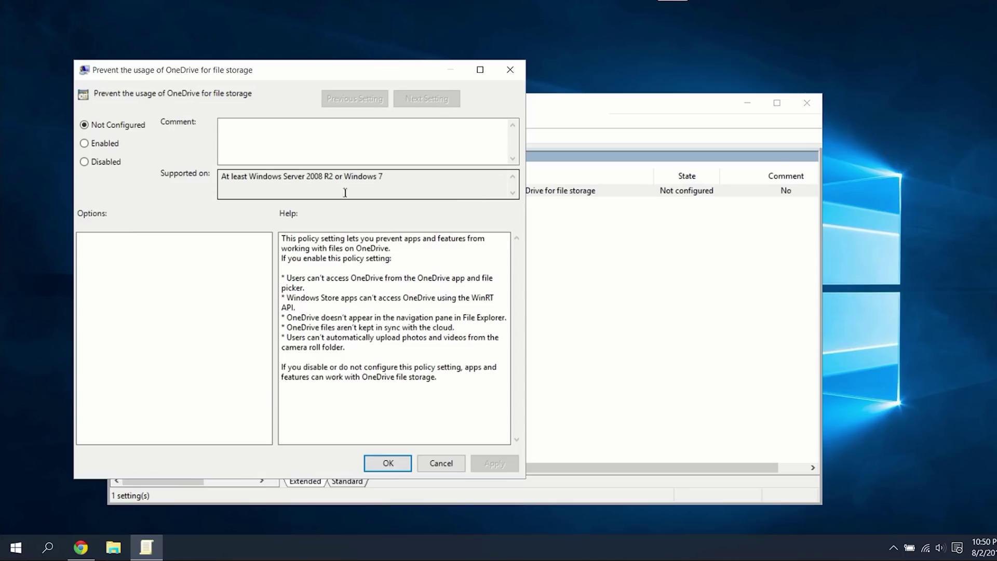
click(85, 144)
click(400, 463)
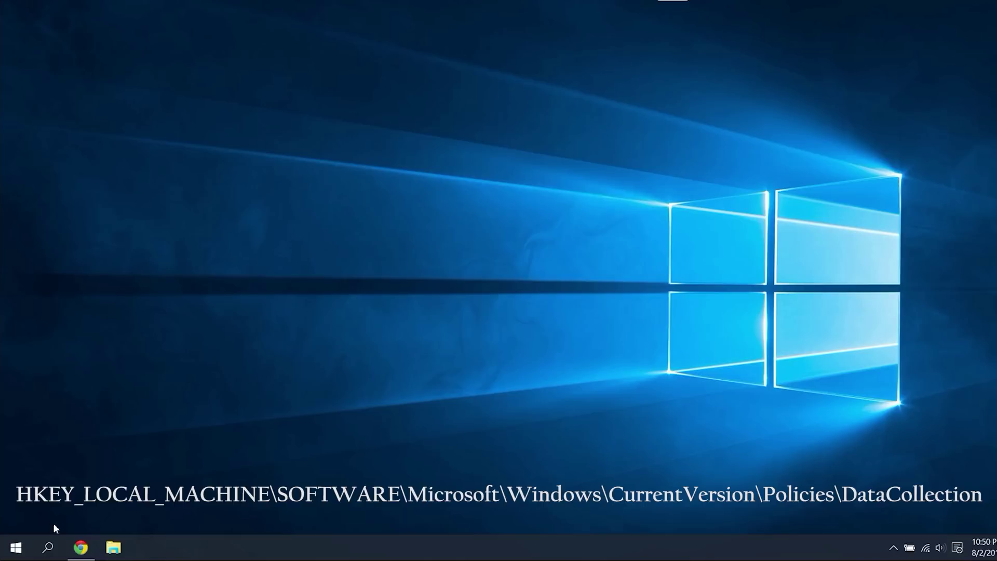
Search Windows for regedit and run it as administrator
click(47, 551)
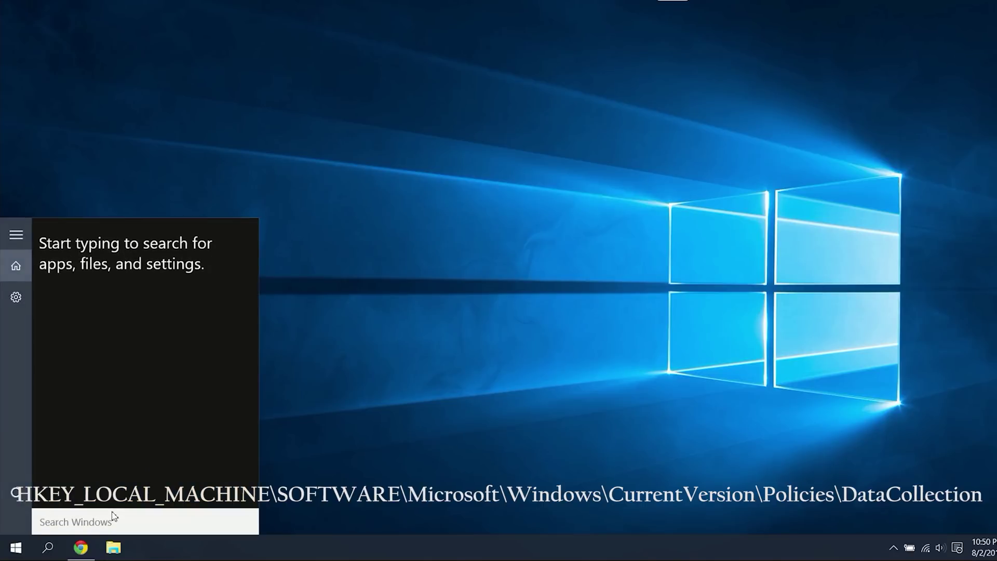
text(regh)
key(BackSpace)
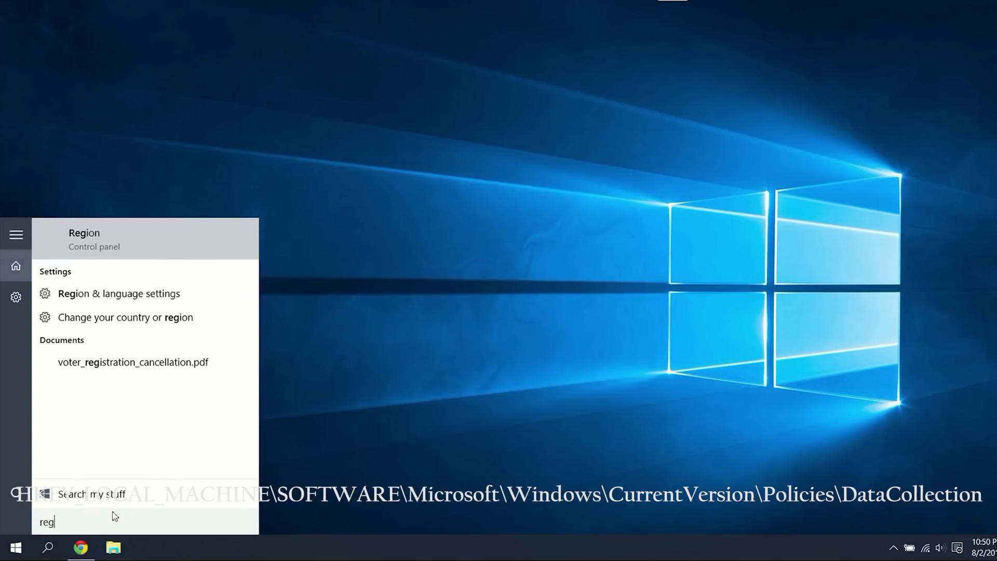
text(edit)
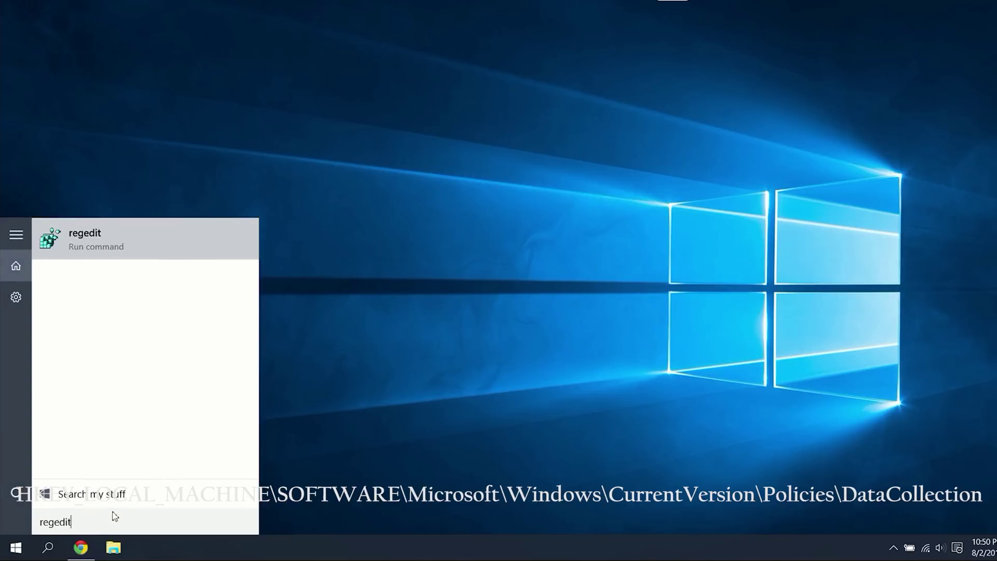
right_click(62, 242)
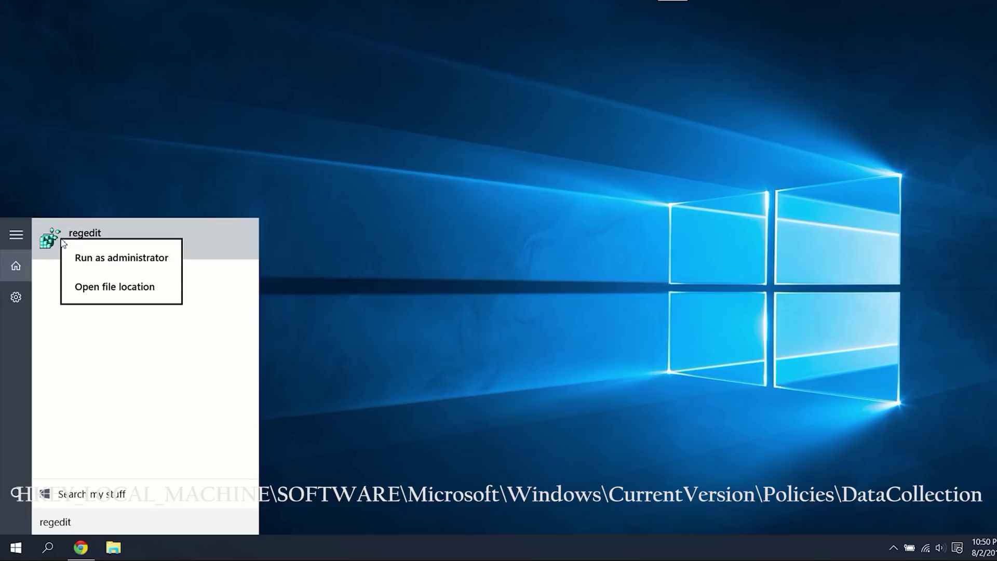
click(95, 255)
Open the registry key HKEY_LOCAL_MACHINE\SOFTWARE\Microsoft\Windows\CurrentVersion\Policies\DataCollection
click(110, 151)
click(122, 208)
click(133, 301)
scroll(149, 314, down, 20)
scroll(149, 306, down, 8)
click(146, 289)
scroll(149, 291, down, 3)
click(157, 184)
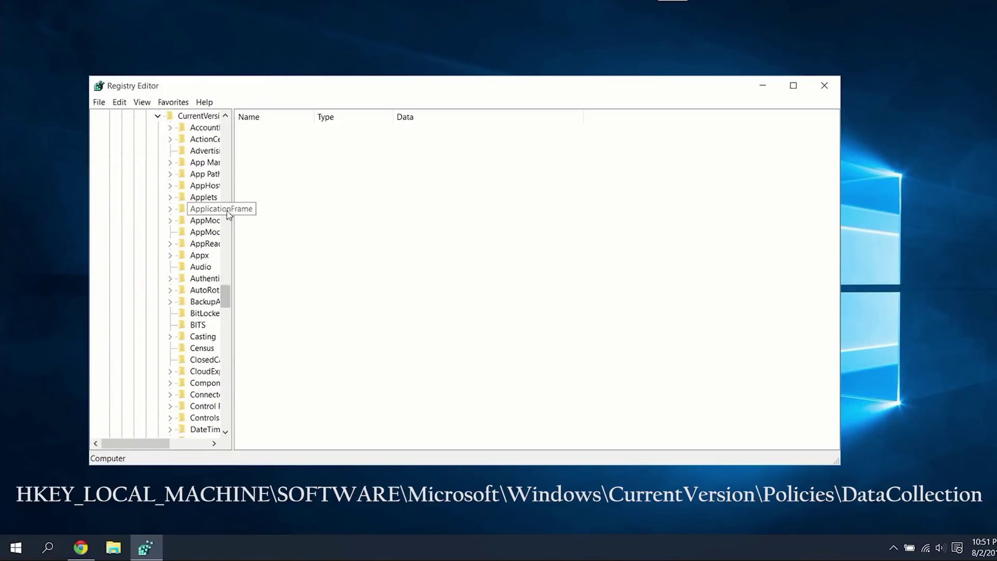
drag(233, 208, 300, 207)
scroll(252, 285, down, 20)
click(170, 220)
click(223, 270)
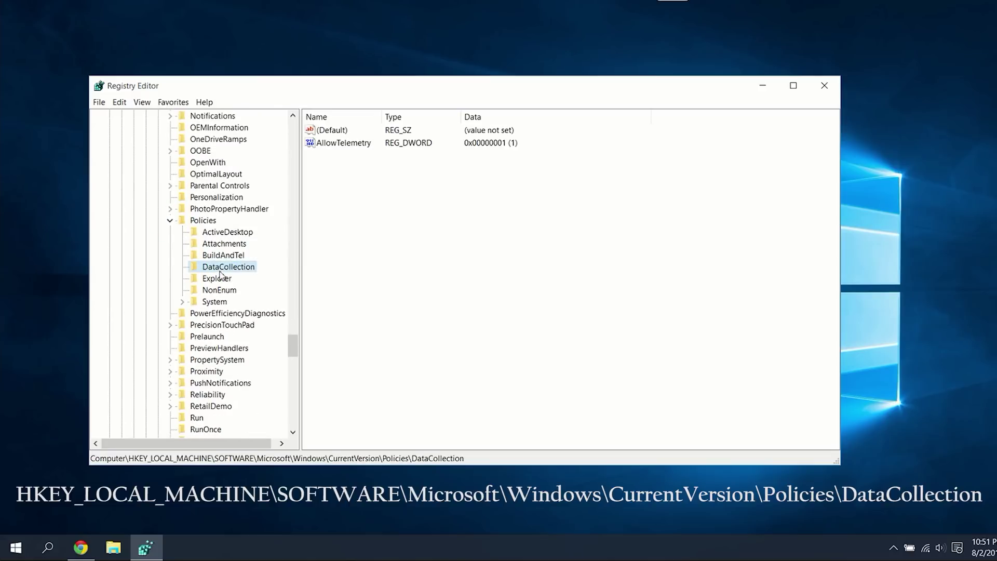
Set the AllowTelemetry DWORD value in the DataCollection key to 0
click(331, 145)
double_click(330, 145)
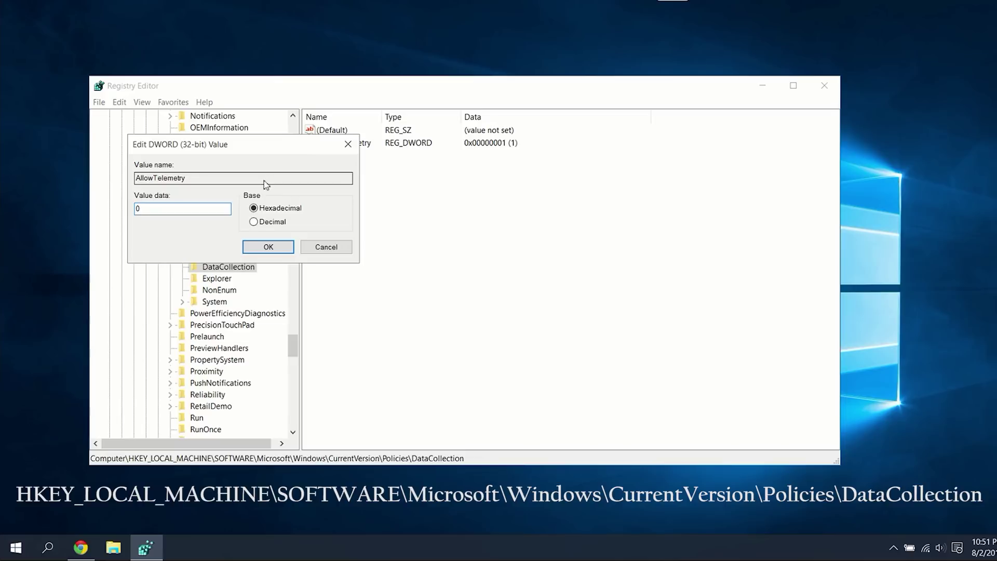
text(0)
key(Return)
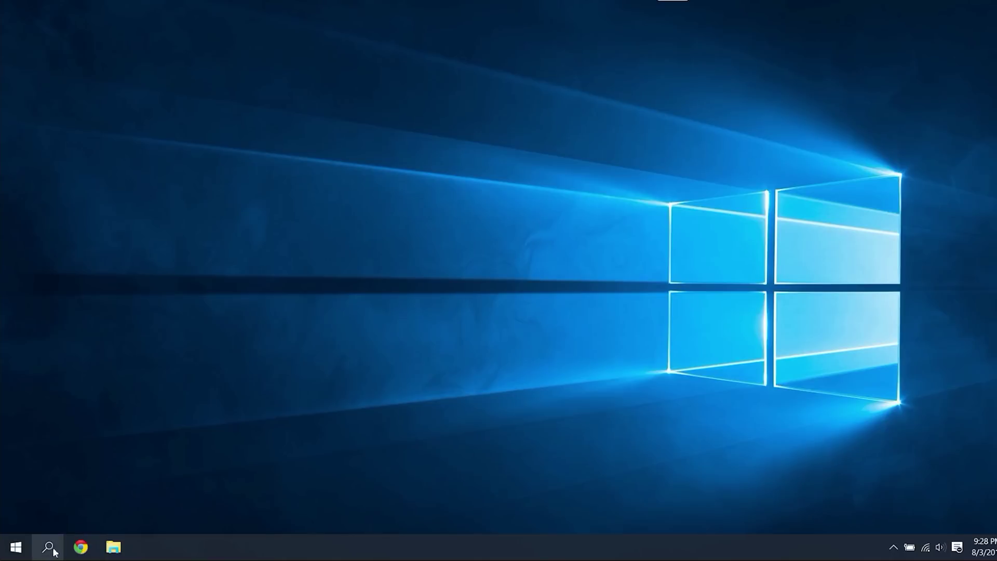
Search Windows for Notepad and run it as administrator
click(48, 548)
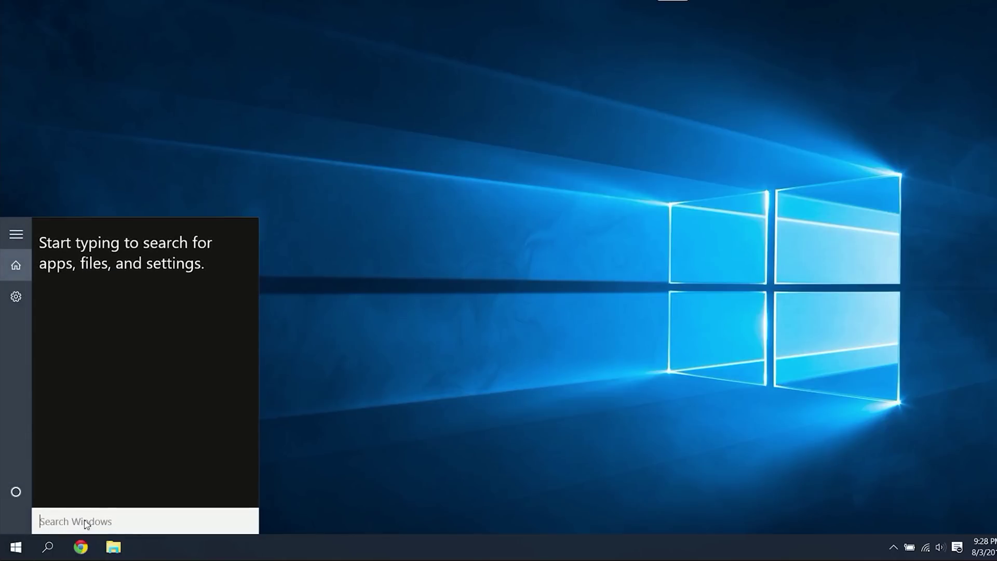
text(notepad)
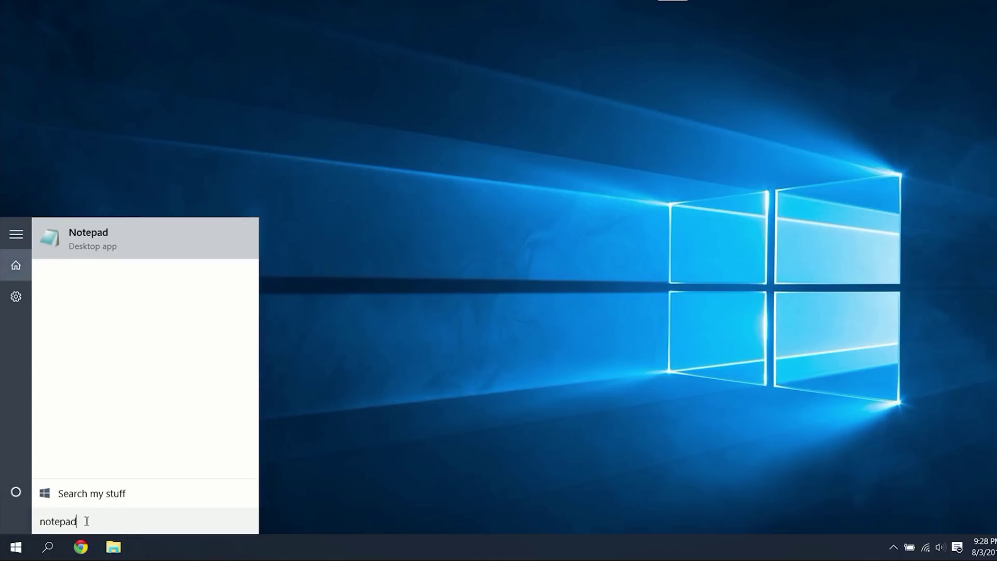
right_click(56, 233)
click(83, 251)
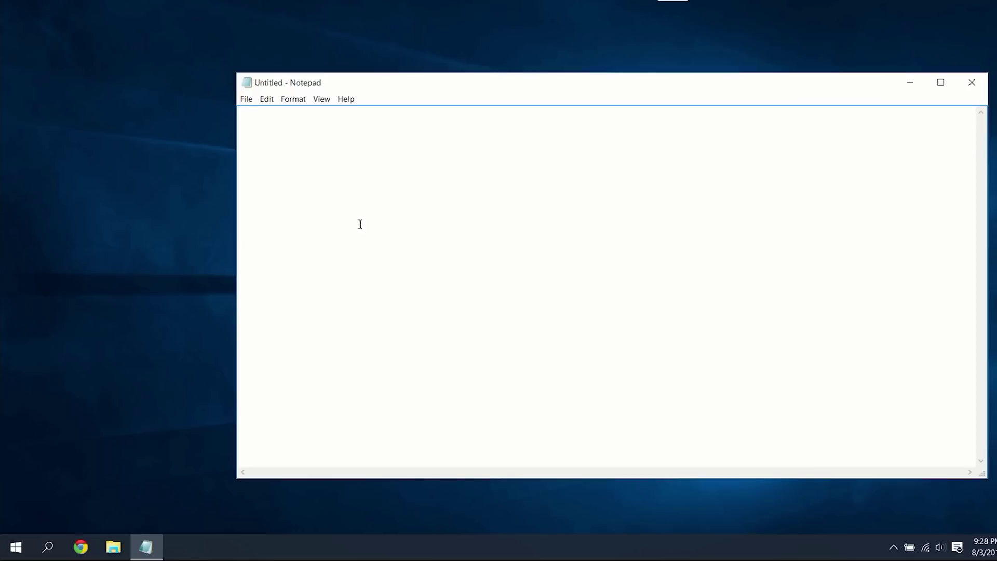
Show all file types in C:\Windows\System32\drivers\etc and open the hosts file
click(246, 99)
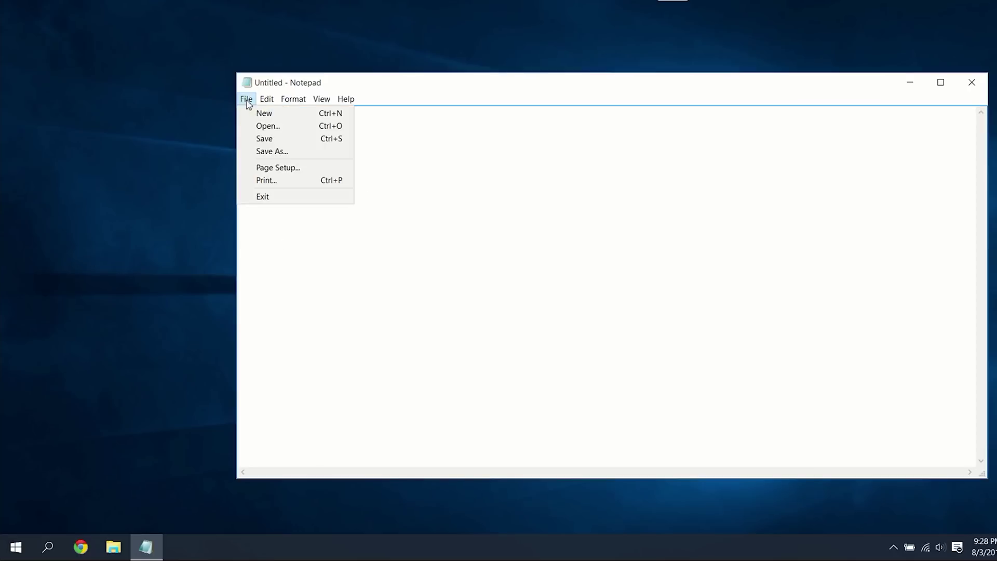
click(269, 132)
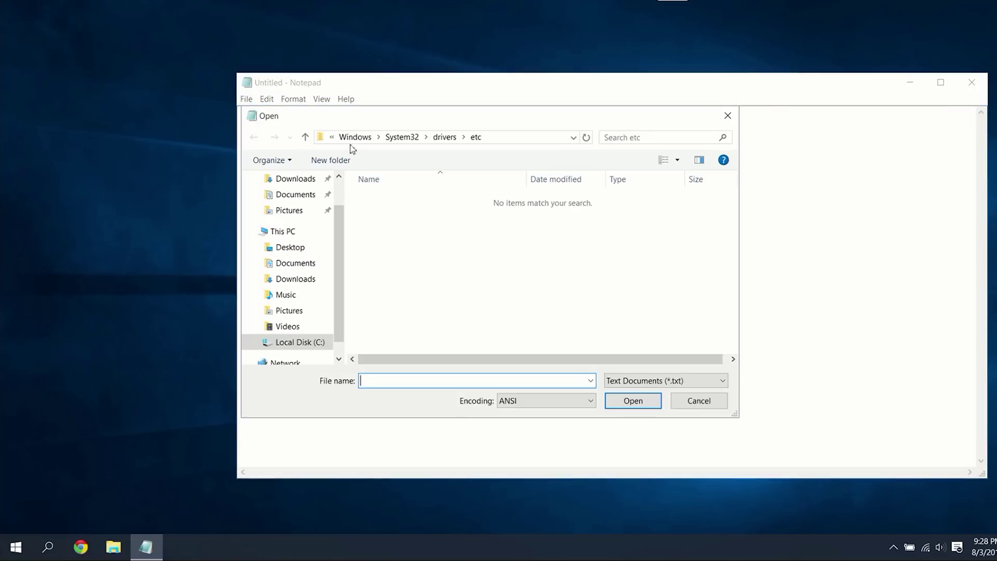
click(498, 138)
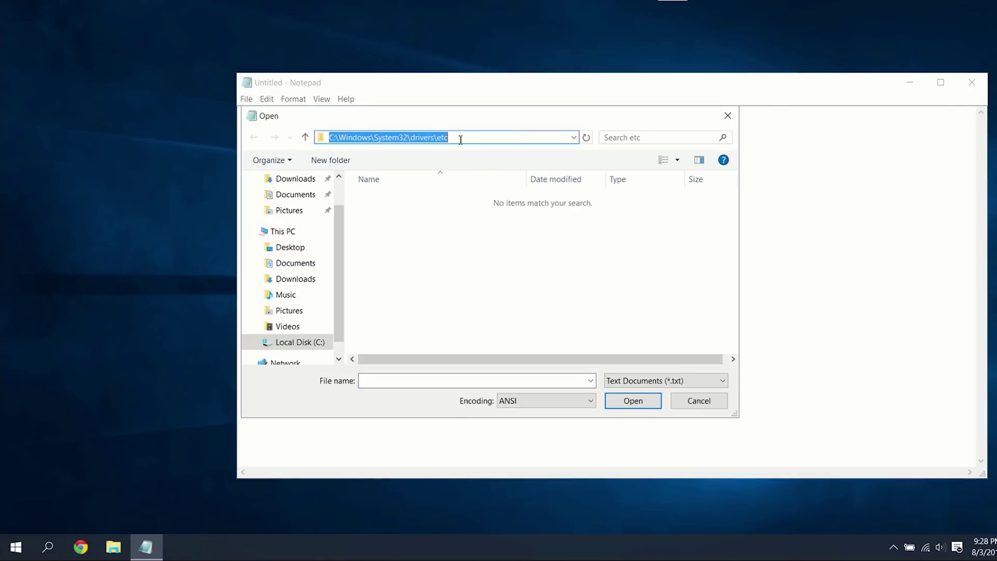
click(363, 137)
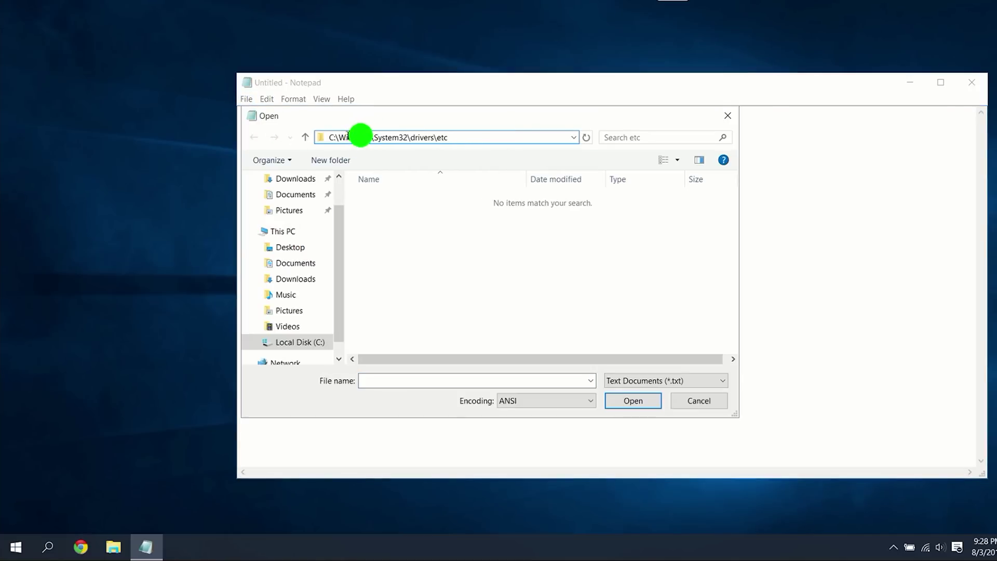
drag(339, 137, 472, 141)
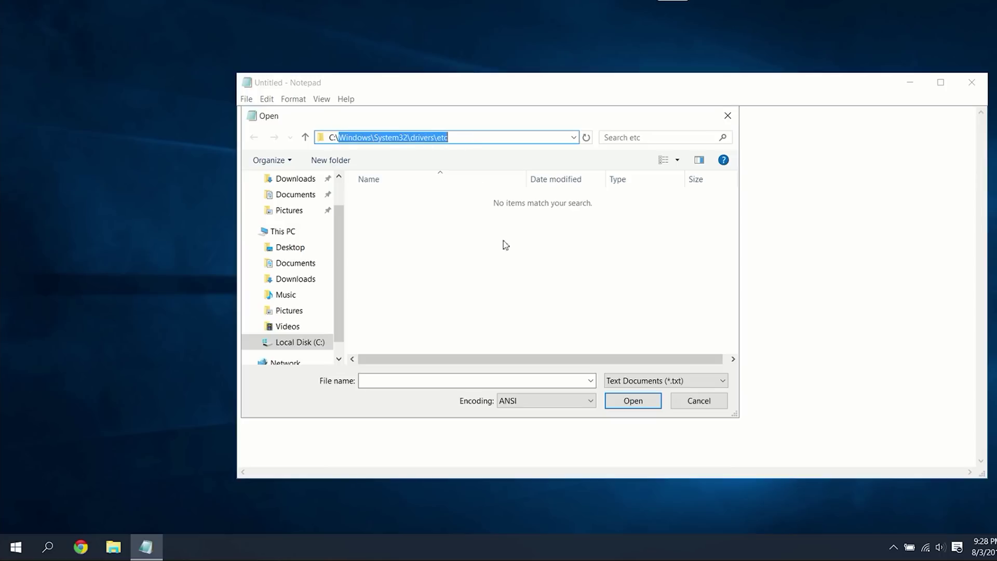
click(505, 263)
click(645, 378)
click(618, 405)
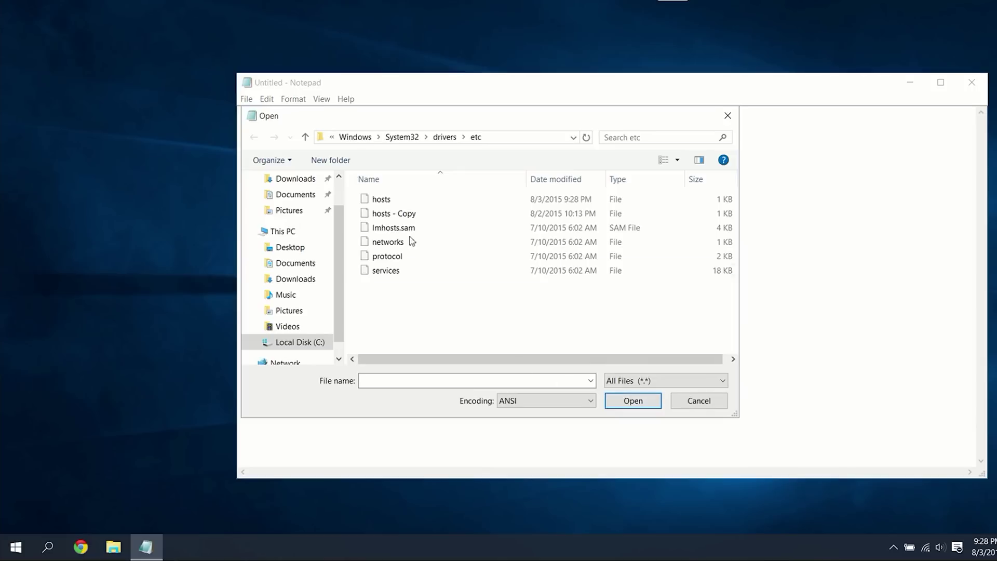
click(379, 199)
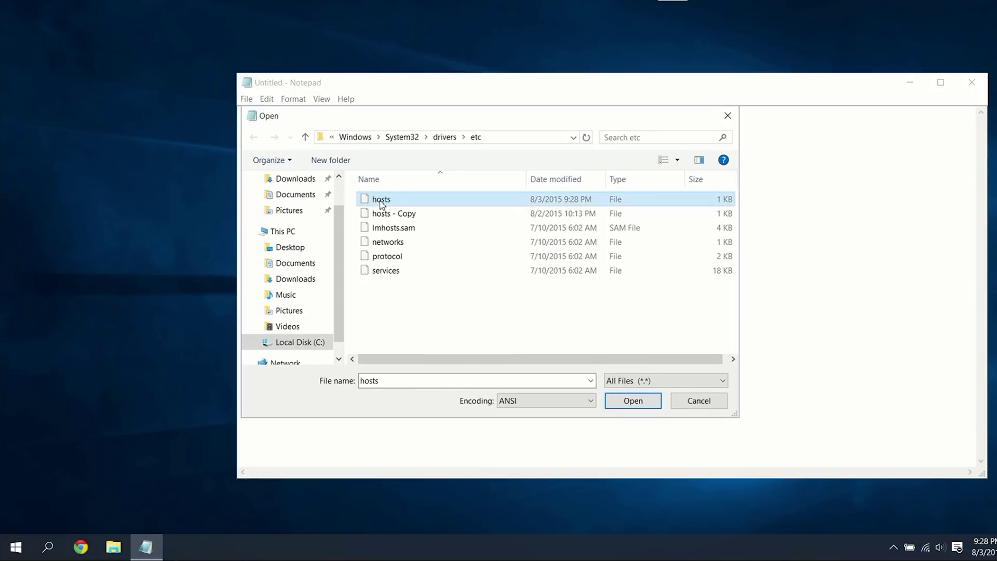
click(632, 403)
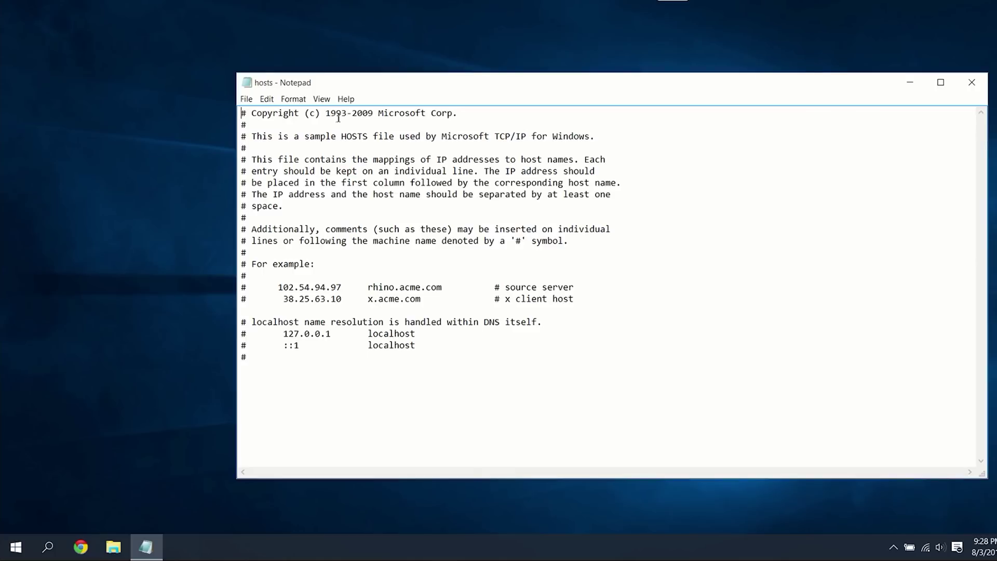
Paste the copied list of localhost and 0.0.0.0 telemetry-blocking entries at the end of the hosts file
click(244, 361)
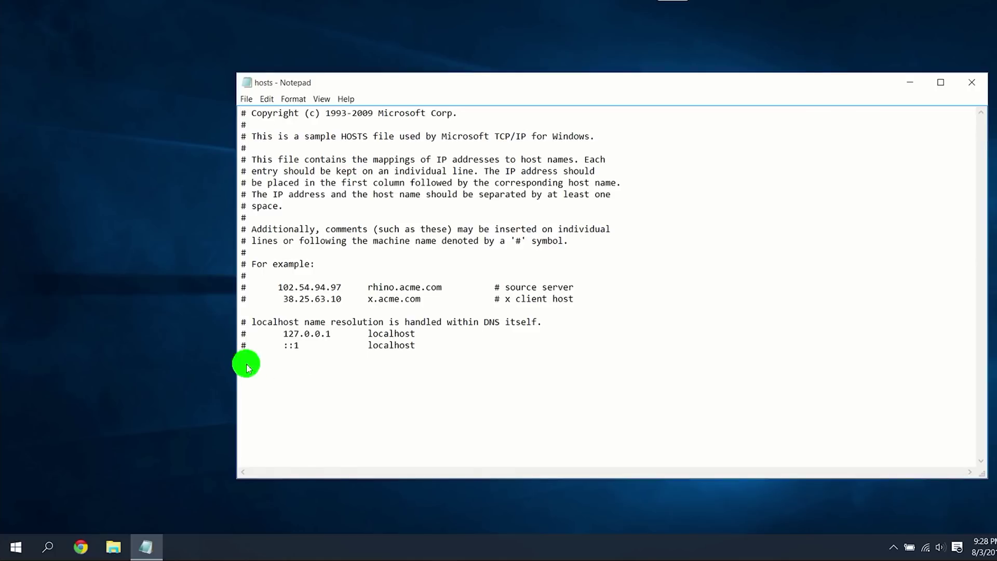
right_click(244, 361)
click(280, 414)
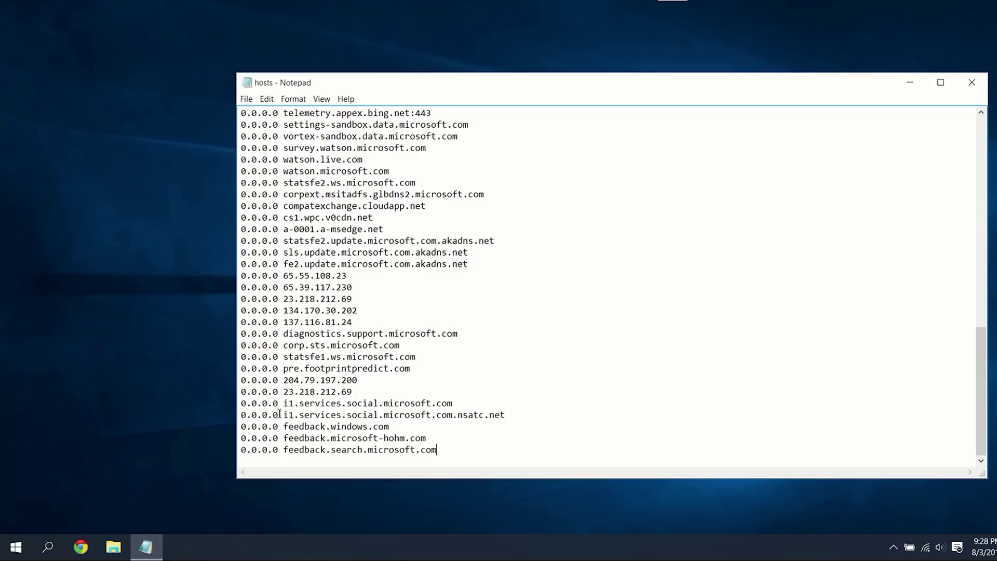
scroll(510, 375, up, 15)
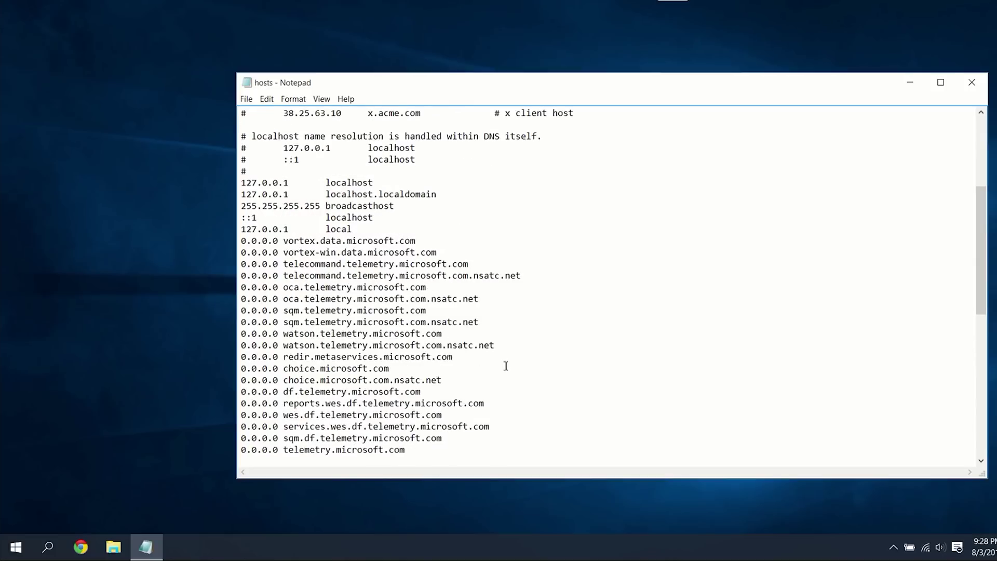
Save the edited hosts file and close Notepad
click(252, 98)
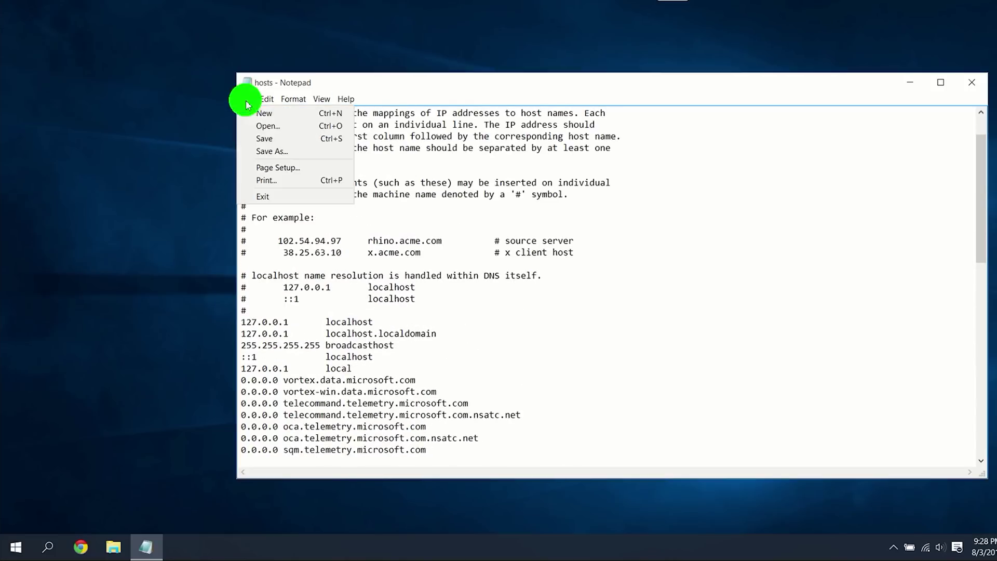
click(271, 142)
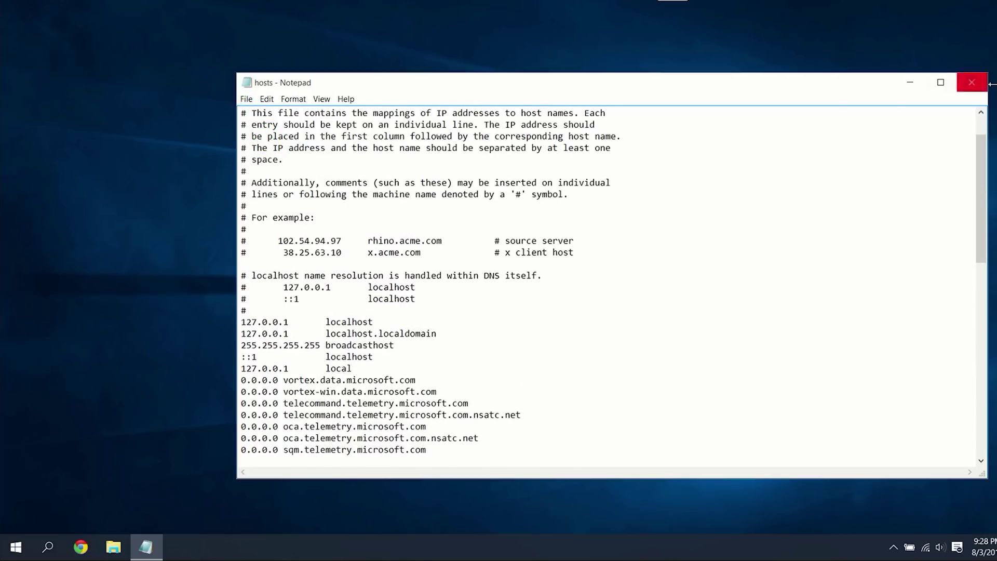
click(972, 83)
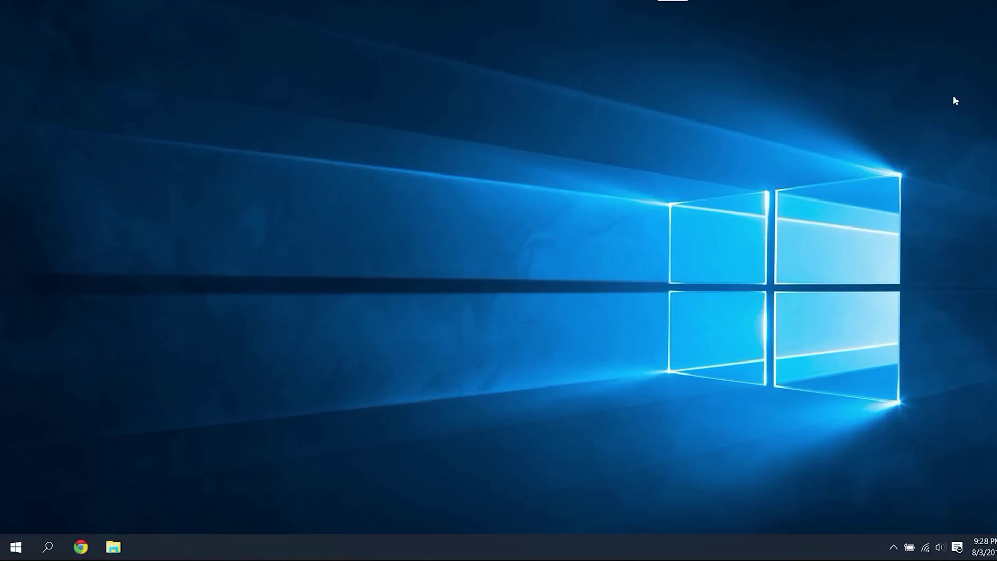